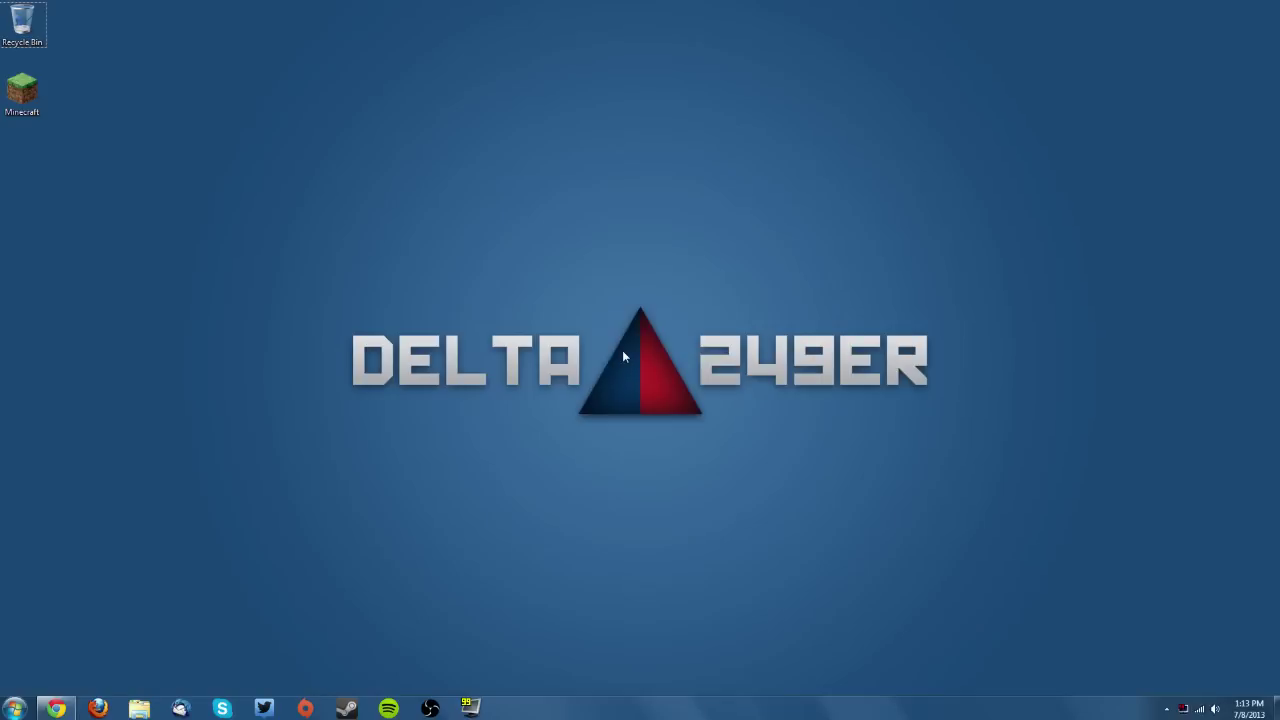
Bring the Chrome window with the Minecraft Forum OptiFine HD D5 topic back to the front.
key(alt+Tab)
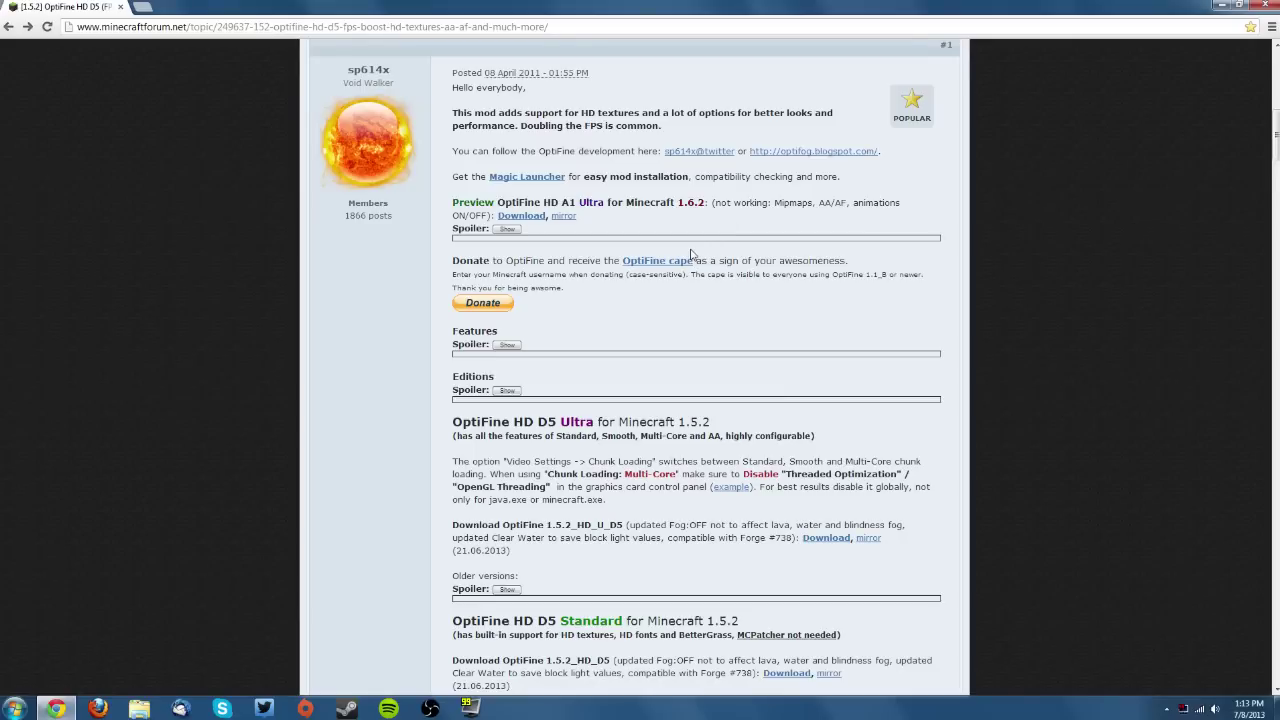
Find the OptiFine HD A1 Ultra preview for Minecraft 1.6.2 in the post and follow its Download link.
scroll(663, 401, down, 5)
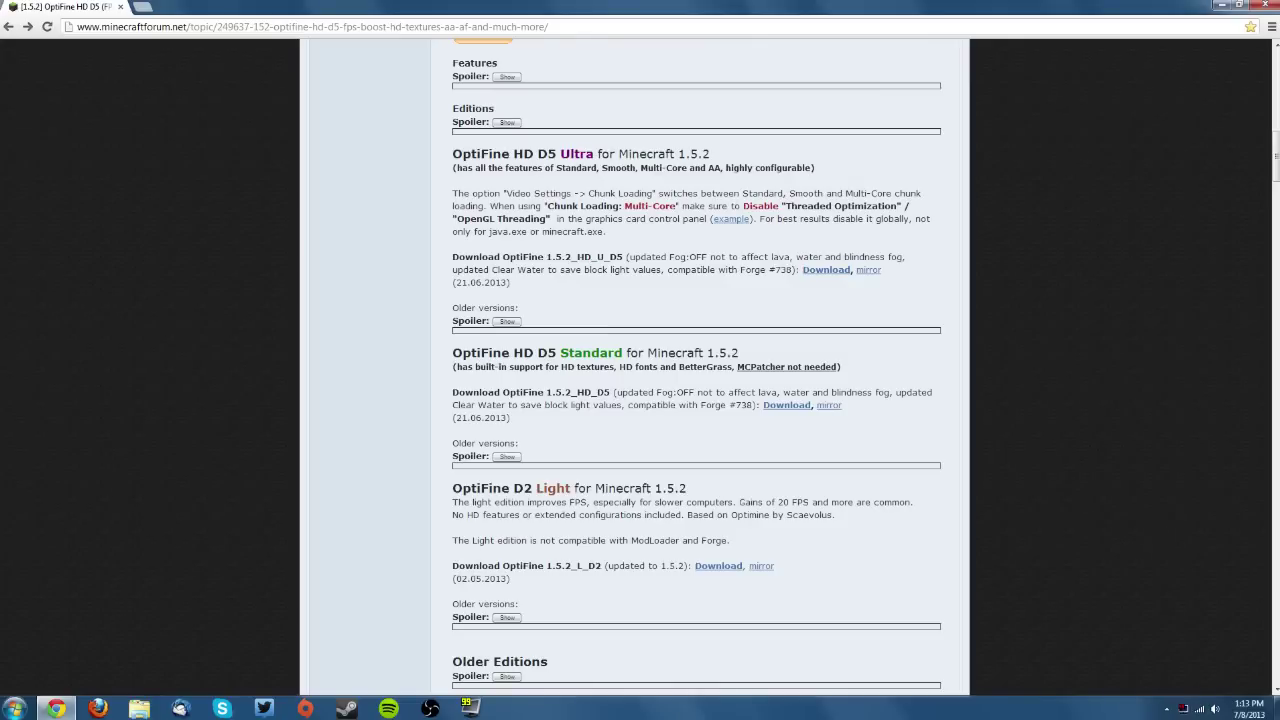
scroll(640, 380, up, 6)
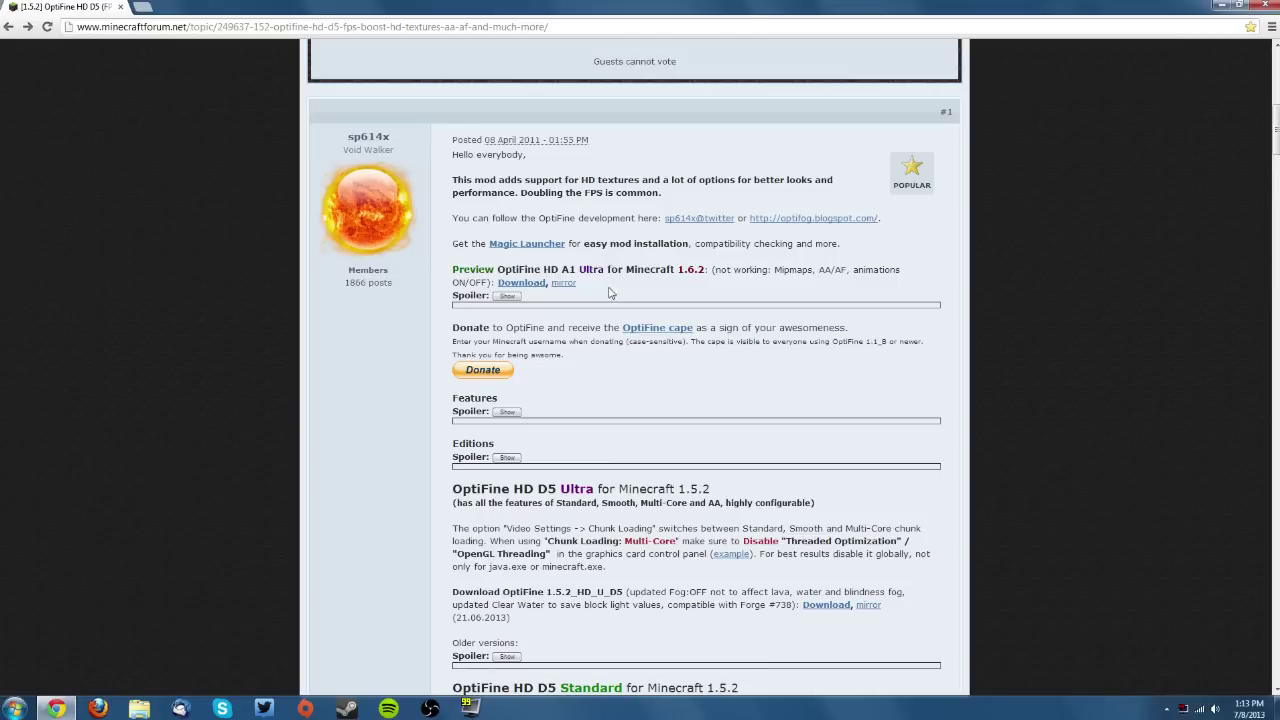
drag(660, 270, 708, 270)
click(708, 270)
drag(452, 489, 618, 489)
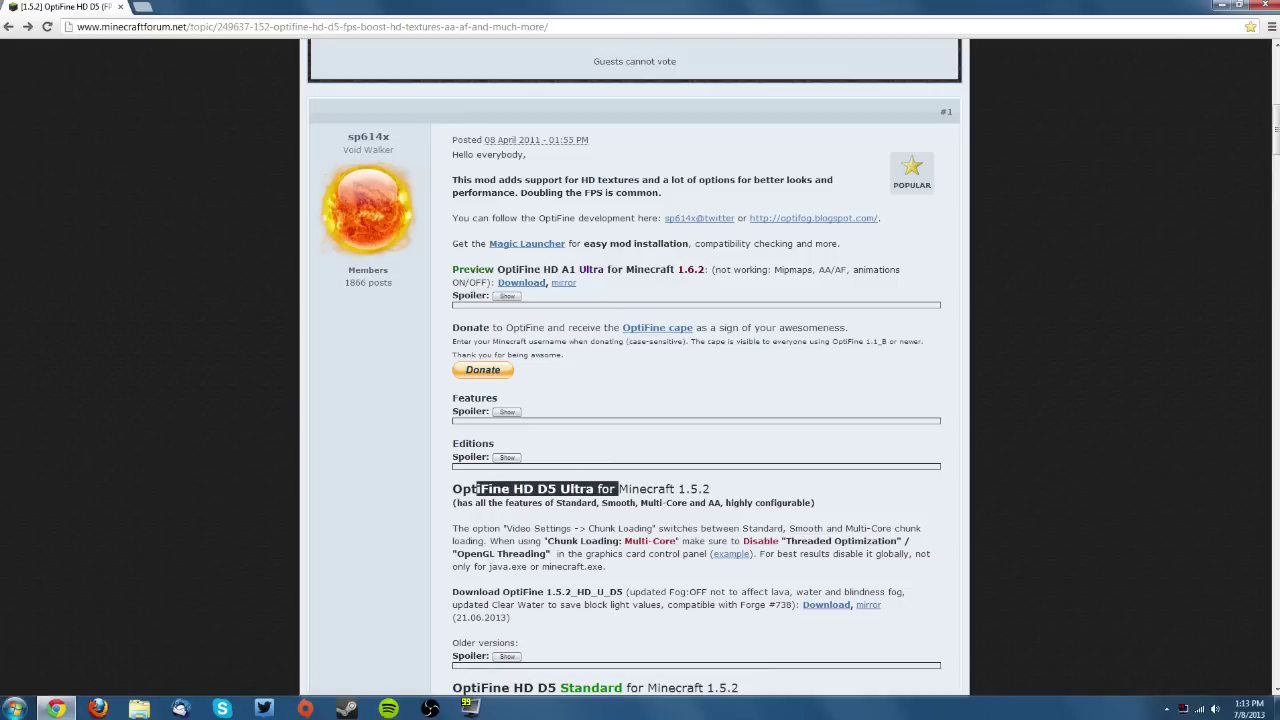
click(618, 489)
scroll(618, 489, down, 5)
scroll(635, 370, up, 1)
scroll(635, 370, down, 1)
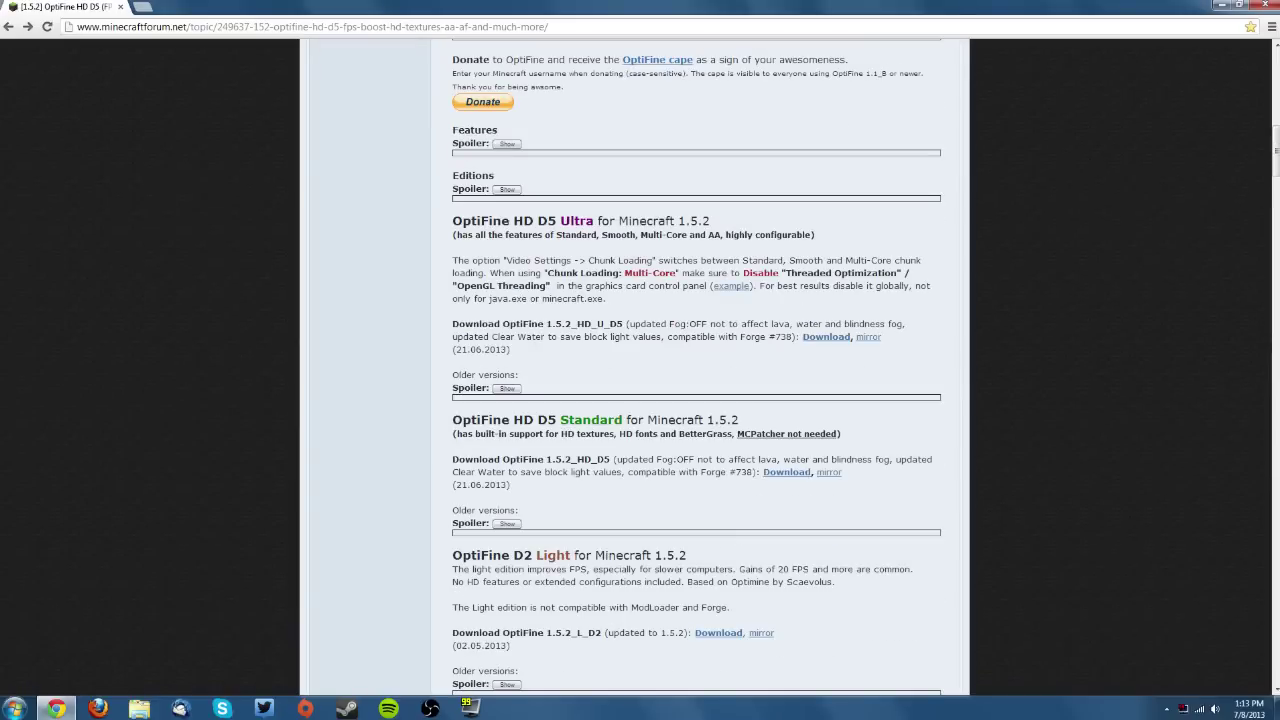
scroll(612, 443, up, 2)
scroll(527, 313, up, 2)
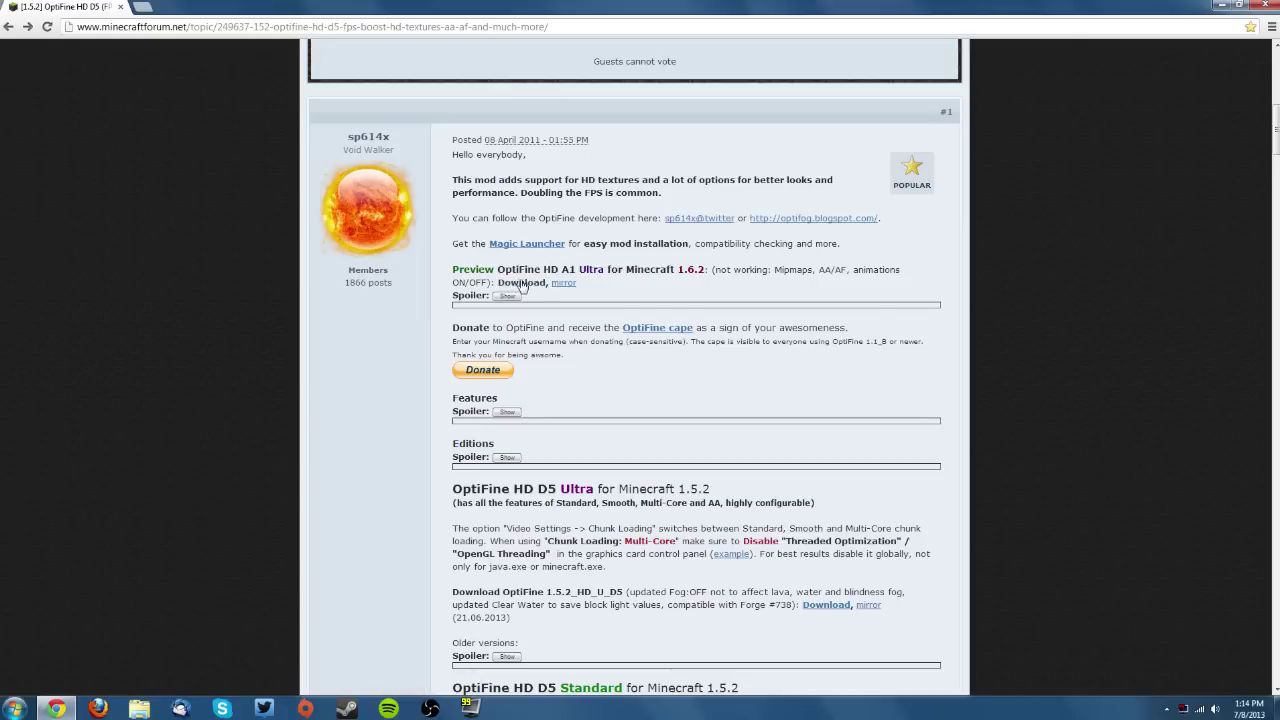
click(564, 286)
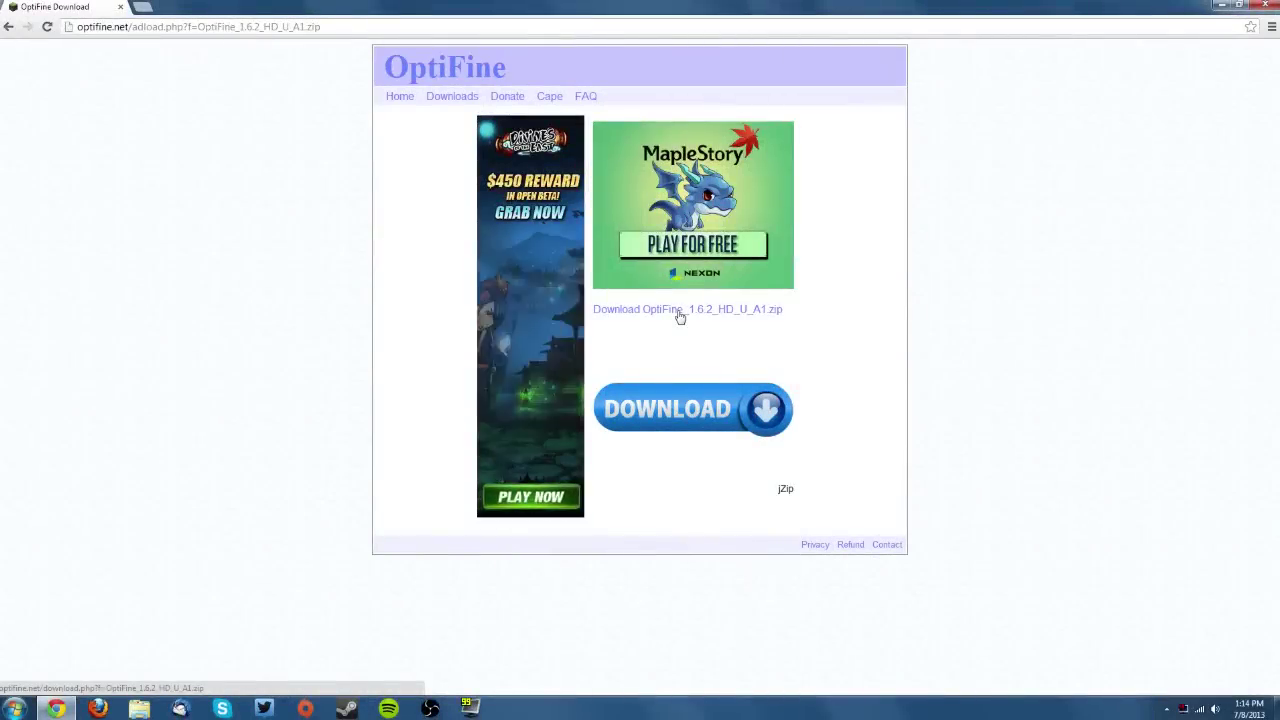
Save OptiFine_1.6.2_HD_U_A1.zip to the Desktop and minimize Chrome.
click(740, 314)
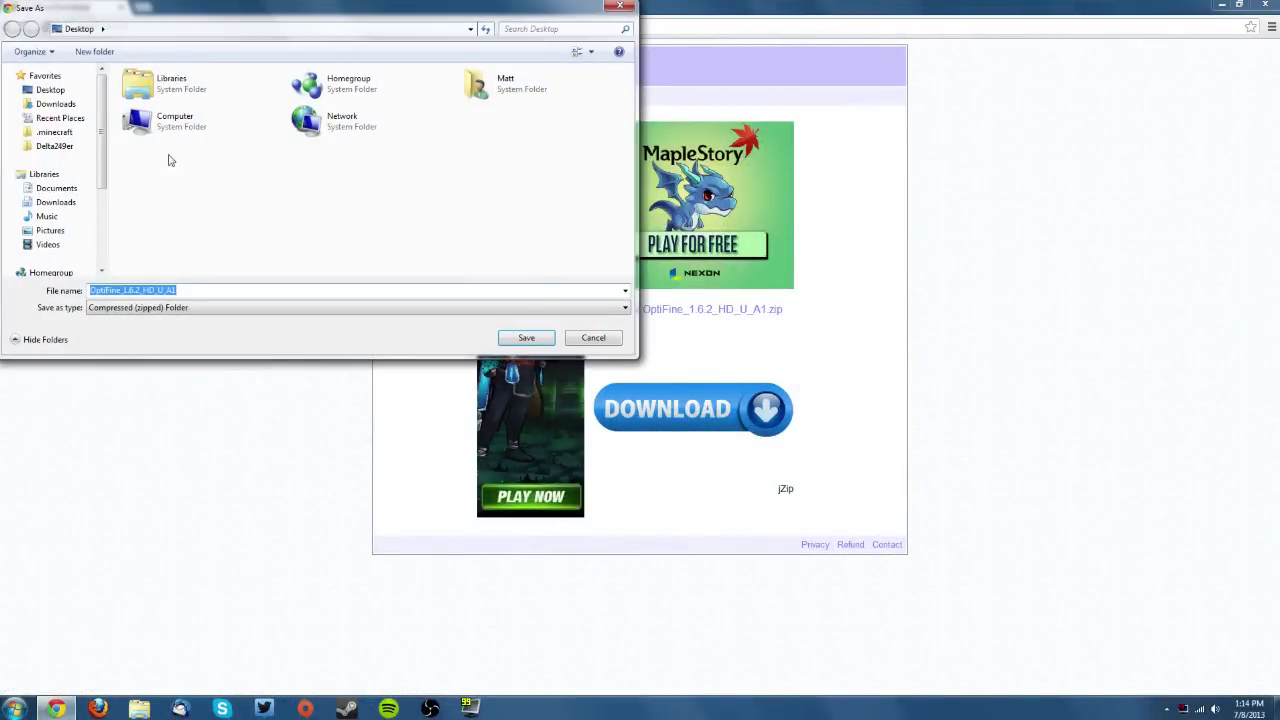
click(526, 337)
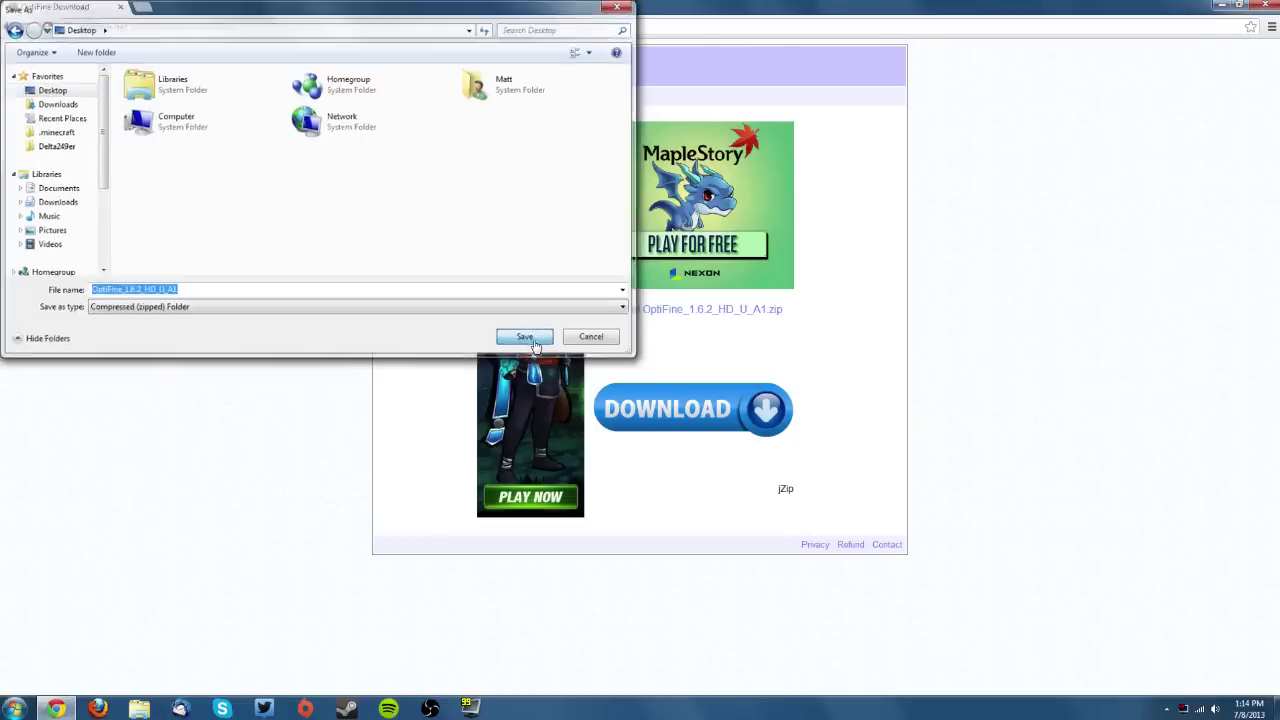
click(1226, 9)
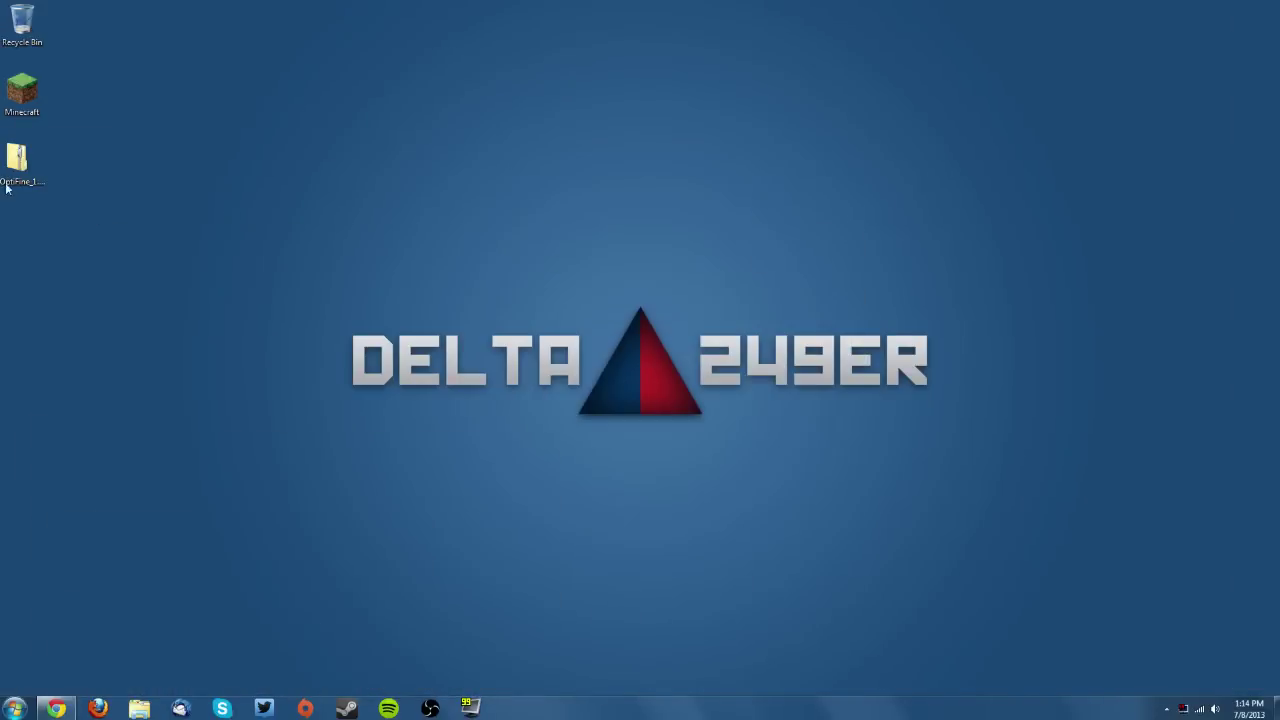
Extract the OptiFine zip into an OptiFine_1.6.2_HD_U_A1 folder on the Desktop.
drag(6, 188, 634, 312)
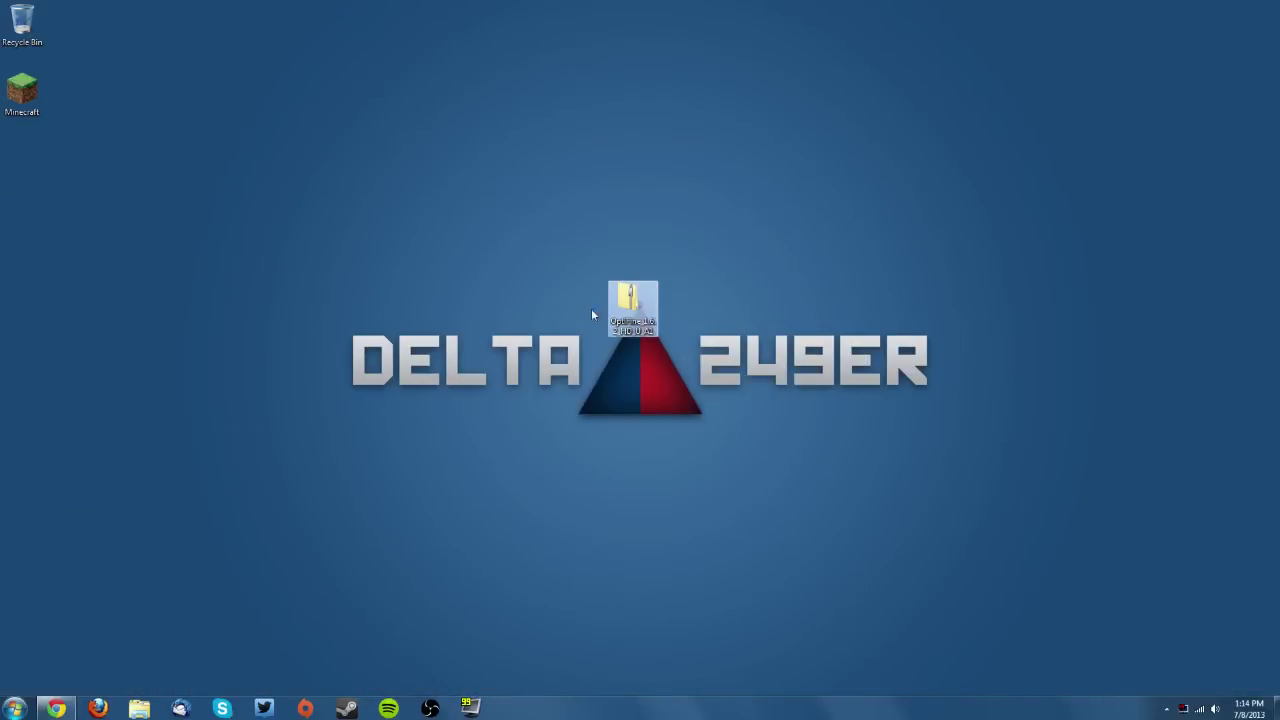
right_click(638, 294)
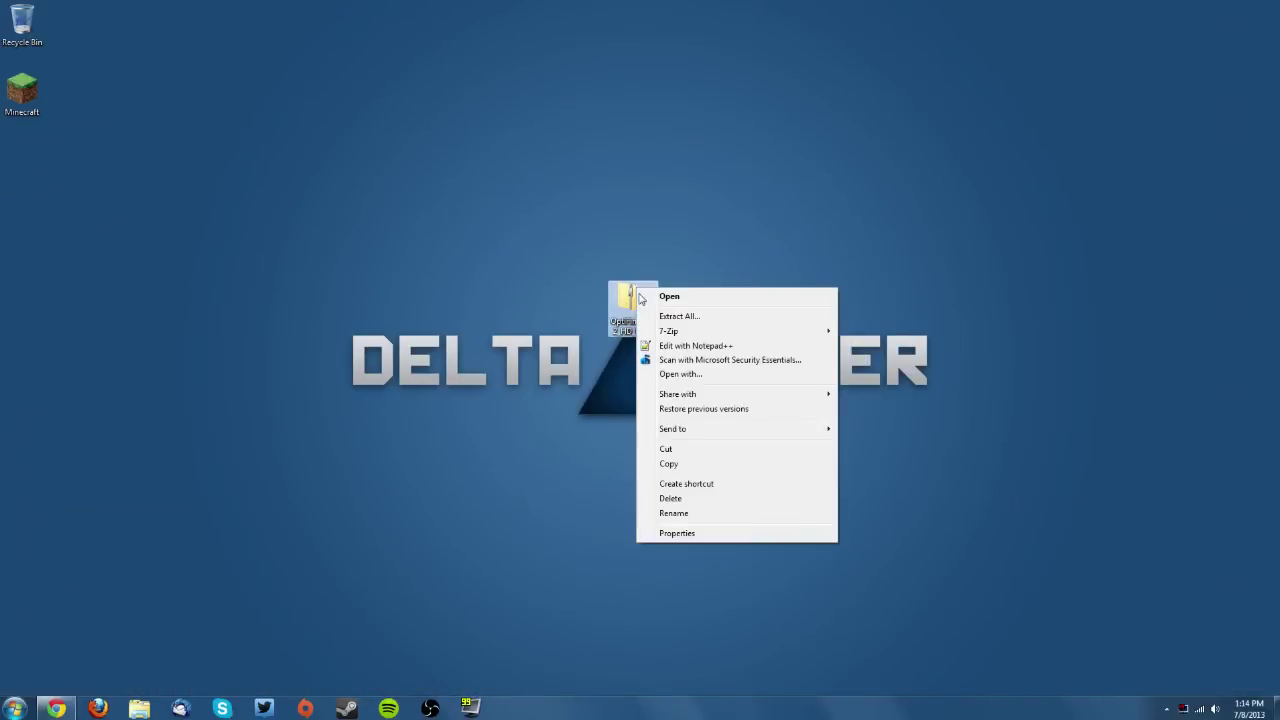
click(669, 317)
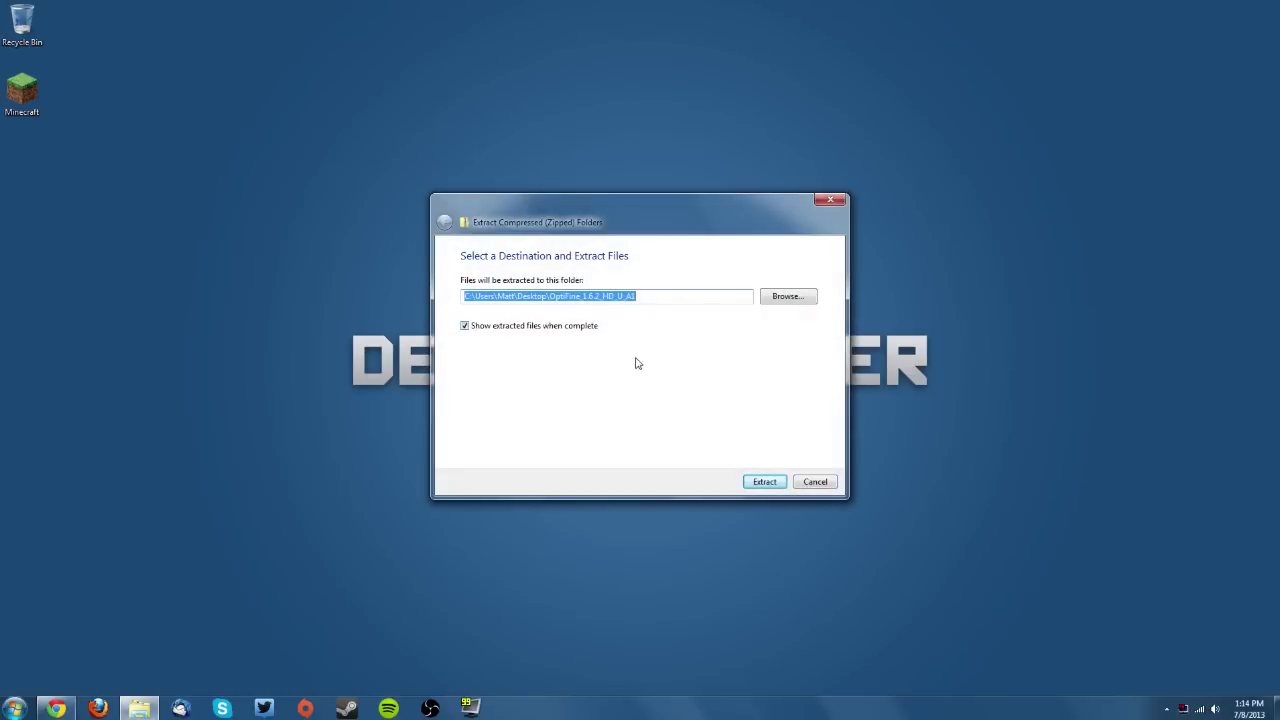
click(765, 482)
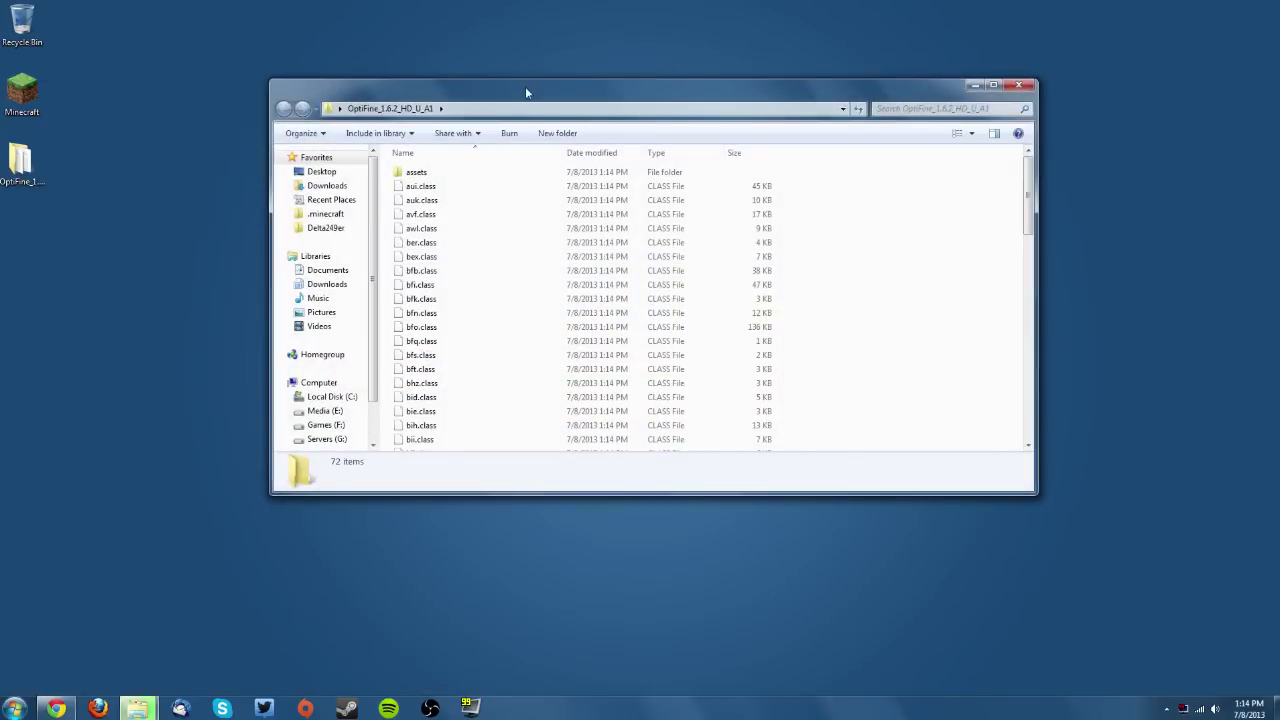
drag(525, 86, 737, 282)
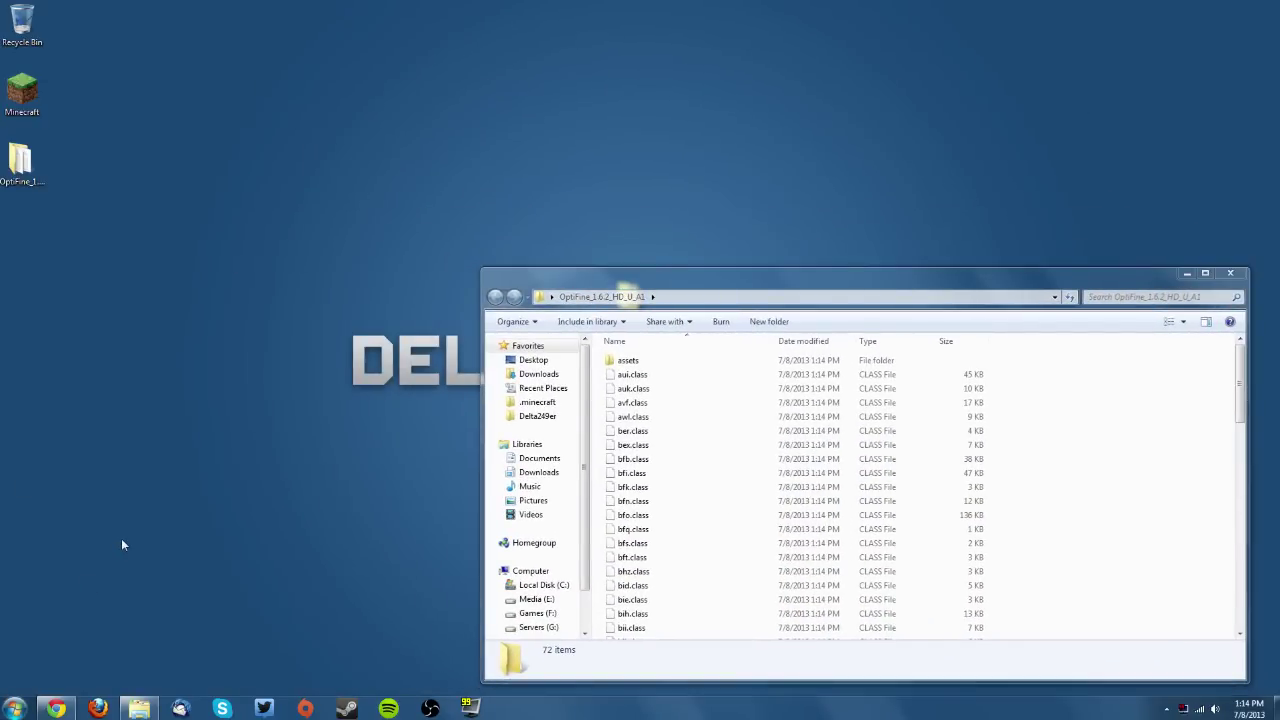
Open the %appdata% .minecraft\versions folder in Explorer.
key(super+r)
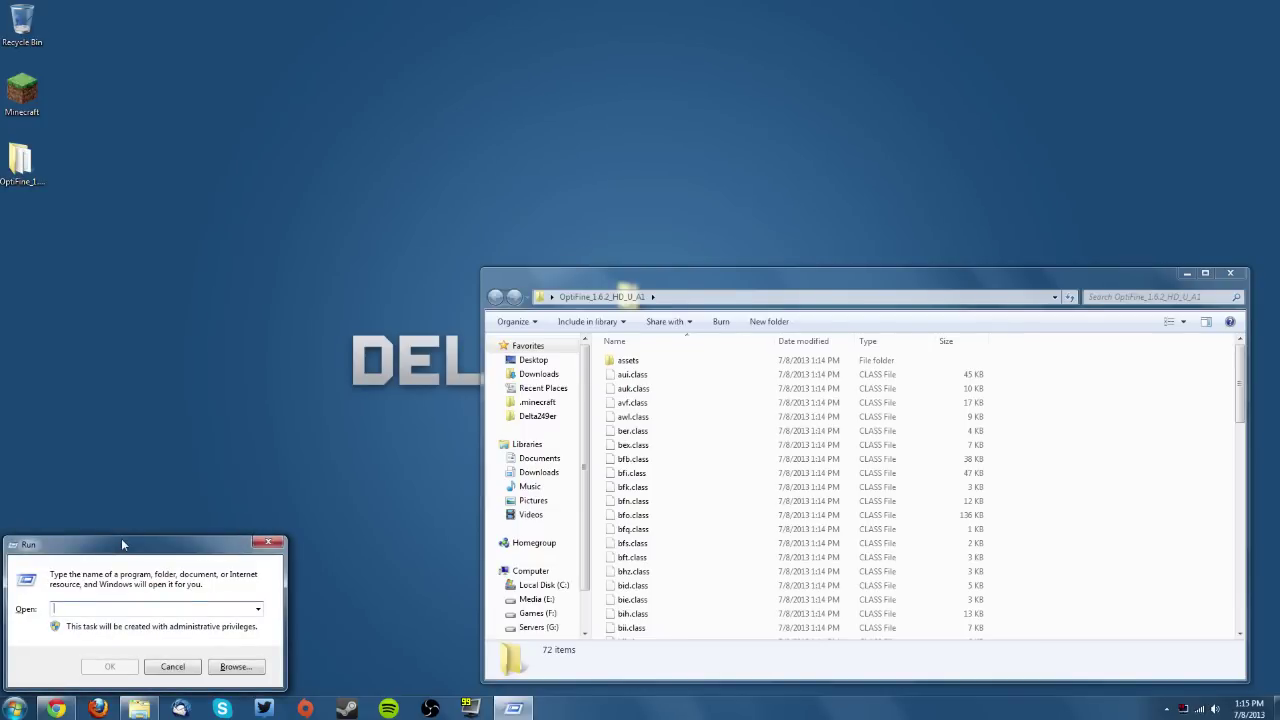
text(%ap)
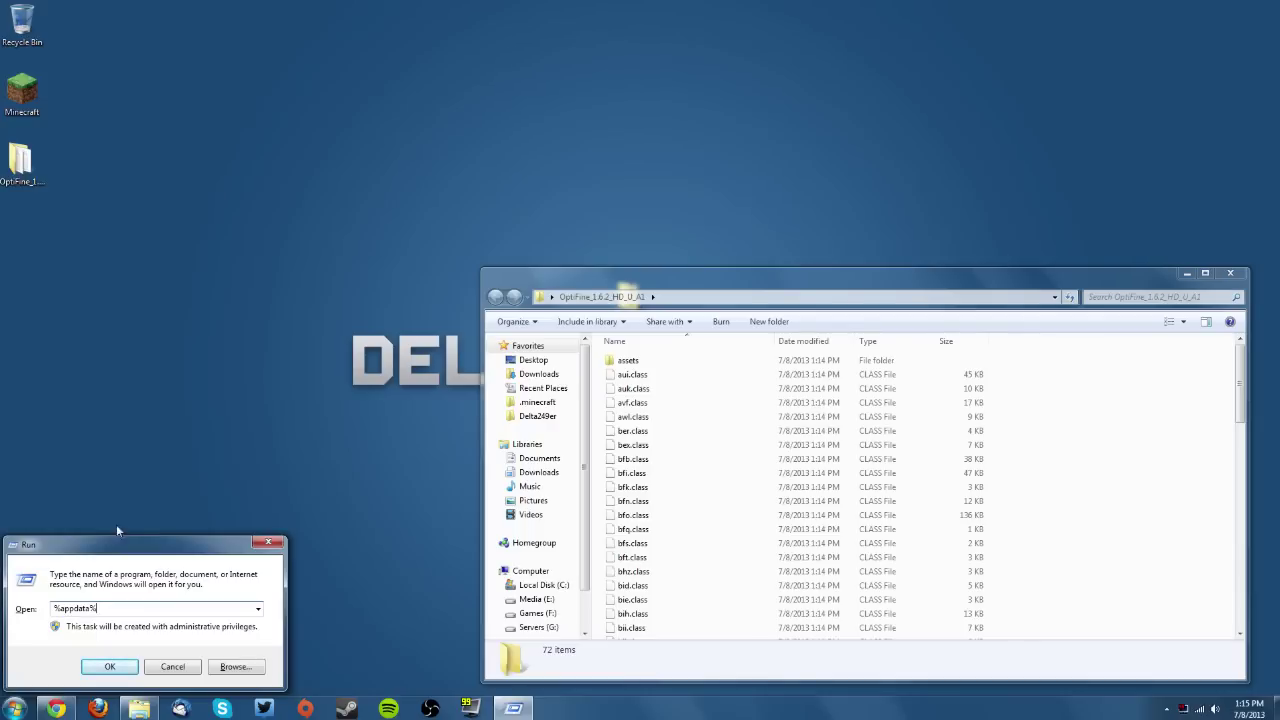
text(pdata%)
click(109, 666)
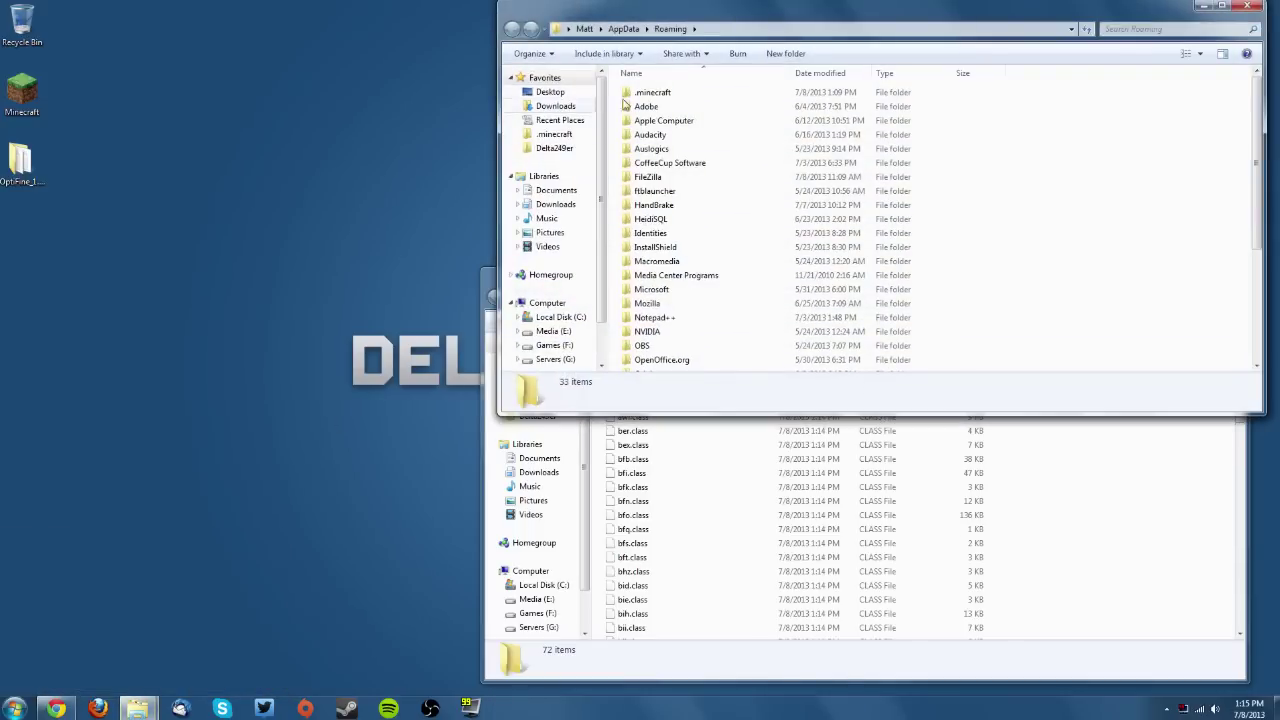
drag(668, 16, 484, 61)
double_click(468, 137)
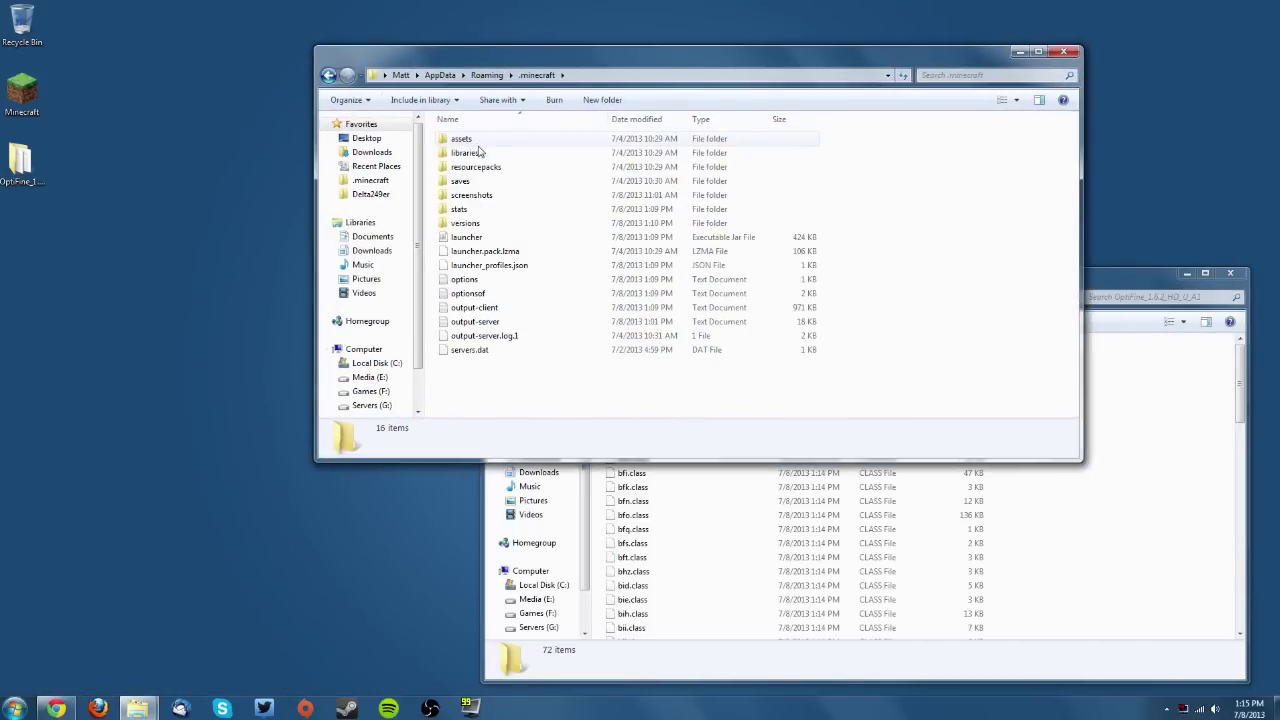
double_click(492, 224)
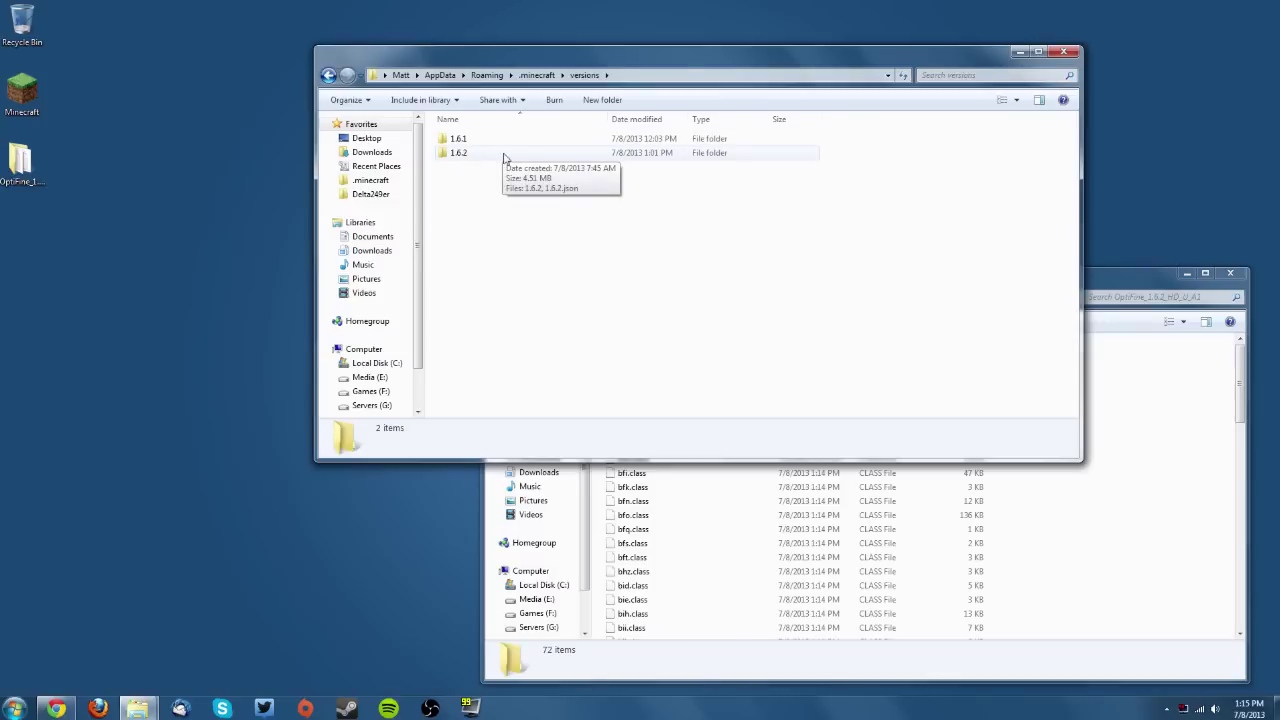
Copy the 1.6.2 version folder and paste a duplicate into versions.
click(456, 156)
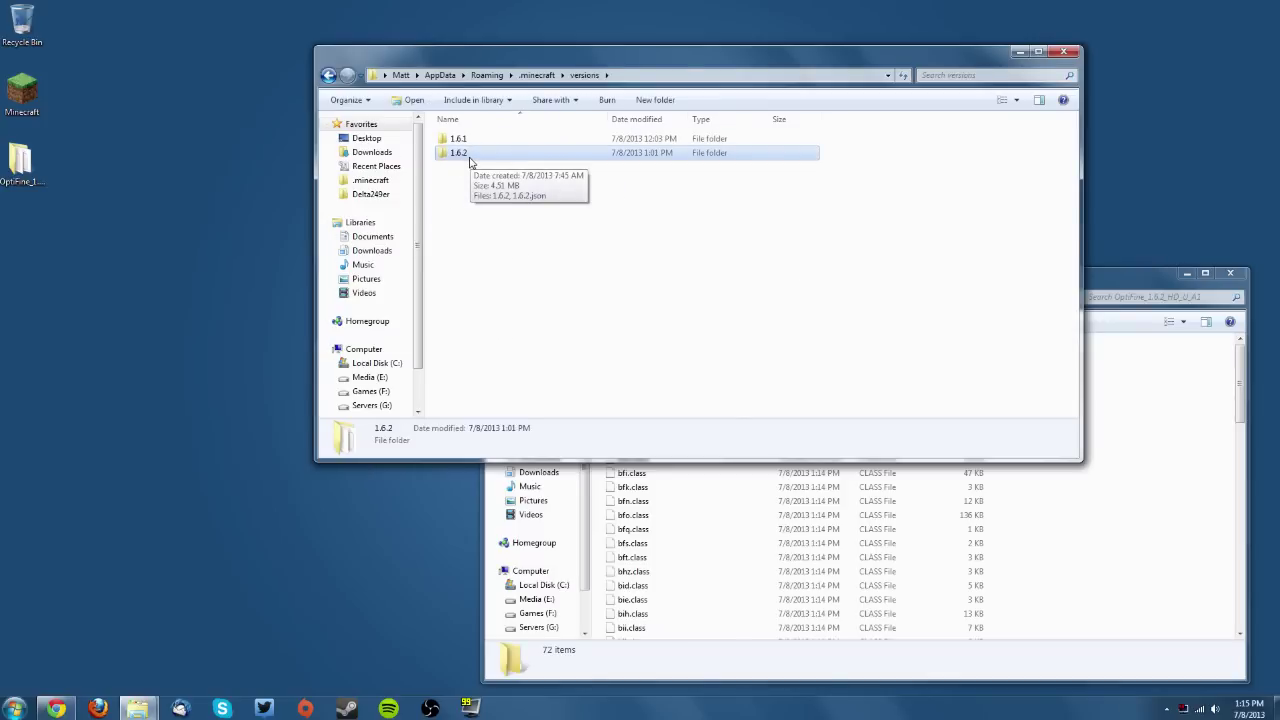
right_click(470, 162)
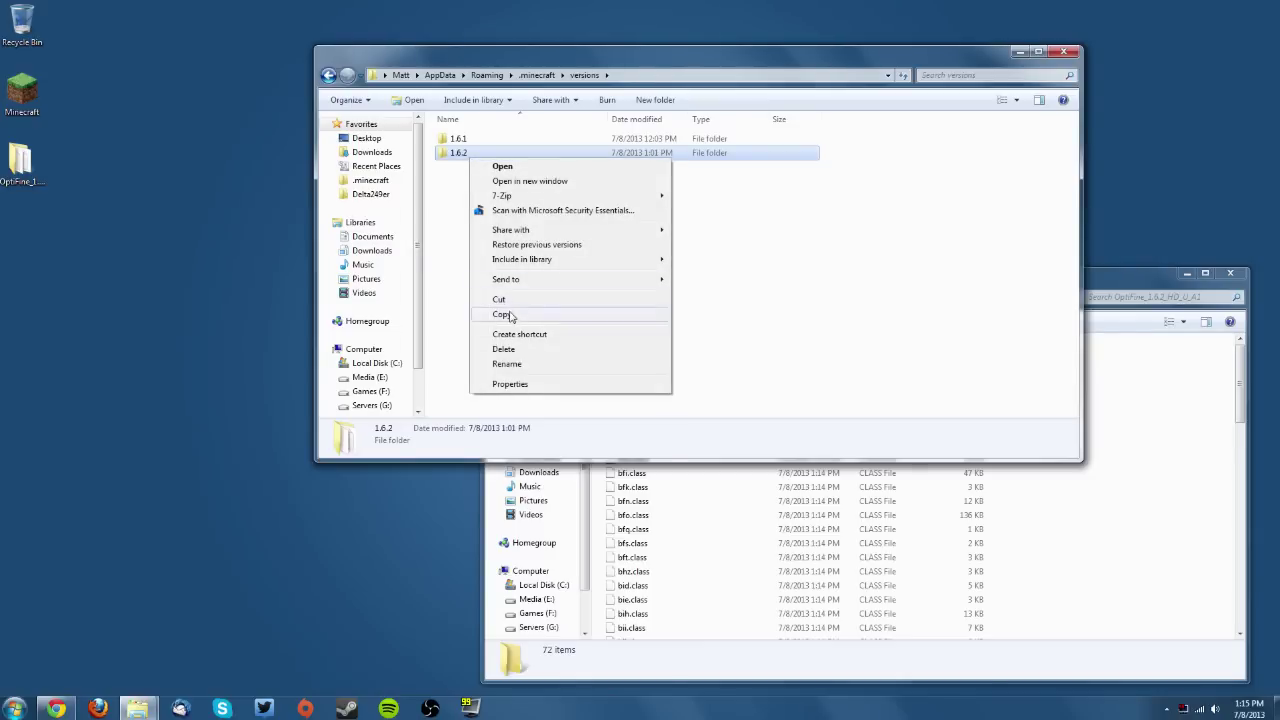
click(490, 312)
right_click(504, 290)
click(548, 380)
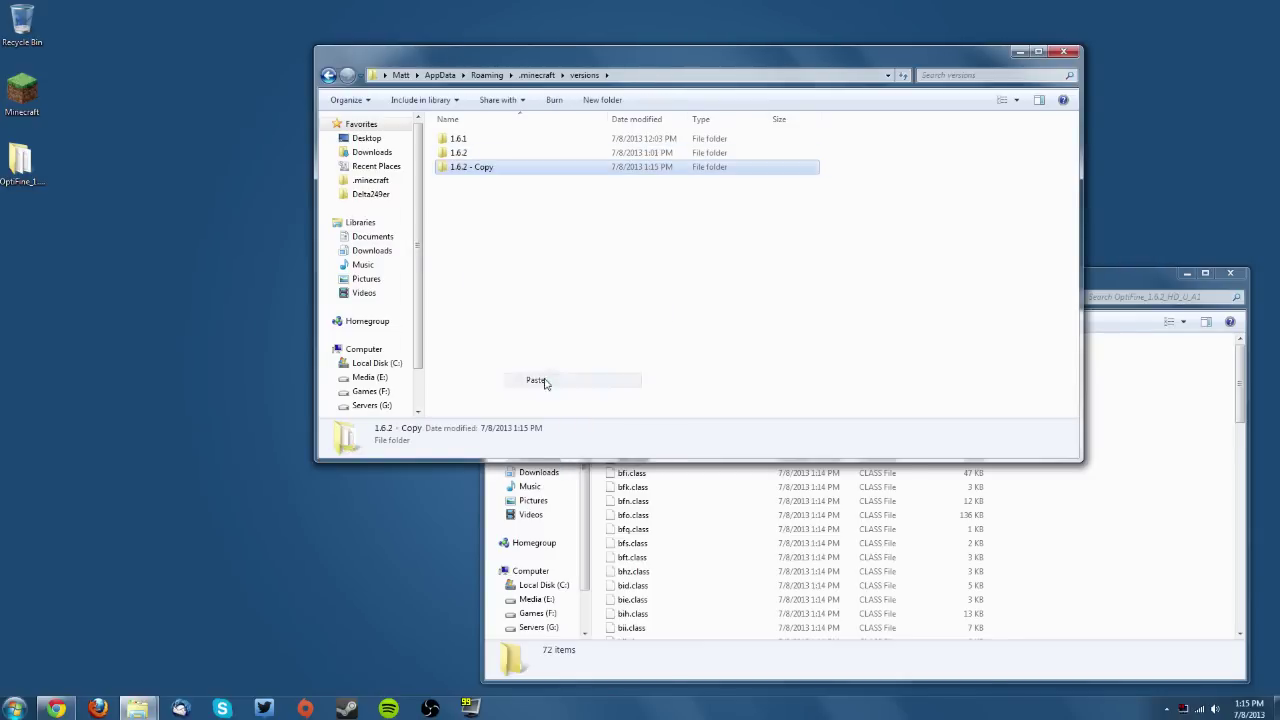
Rename the '1.6.2 - Copy' folder to '1.6.2 Optifine'.
right_click(476, 172)
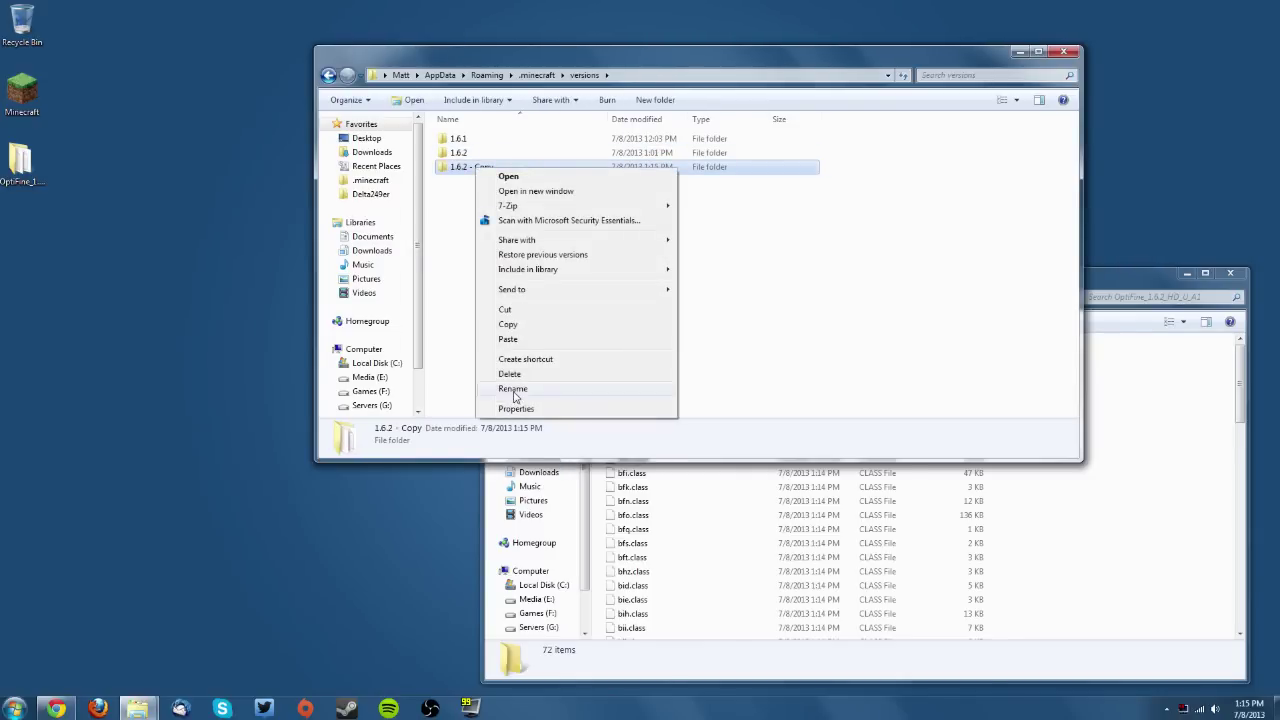
click(515, 390)
drag(467, 167, 537, 181)
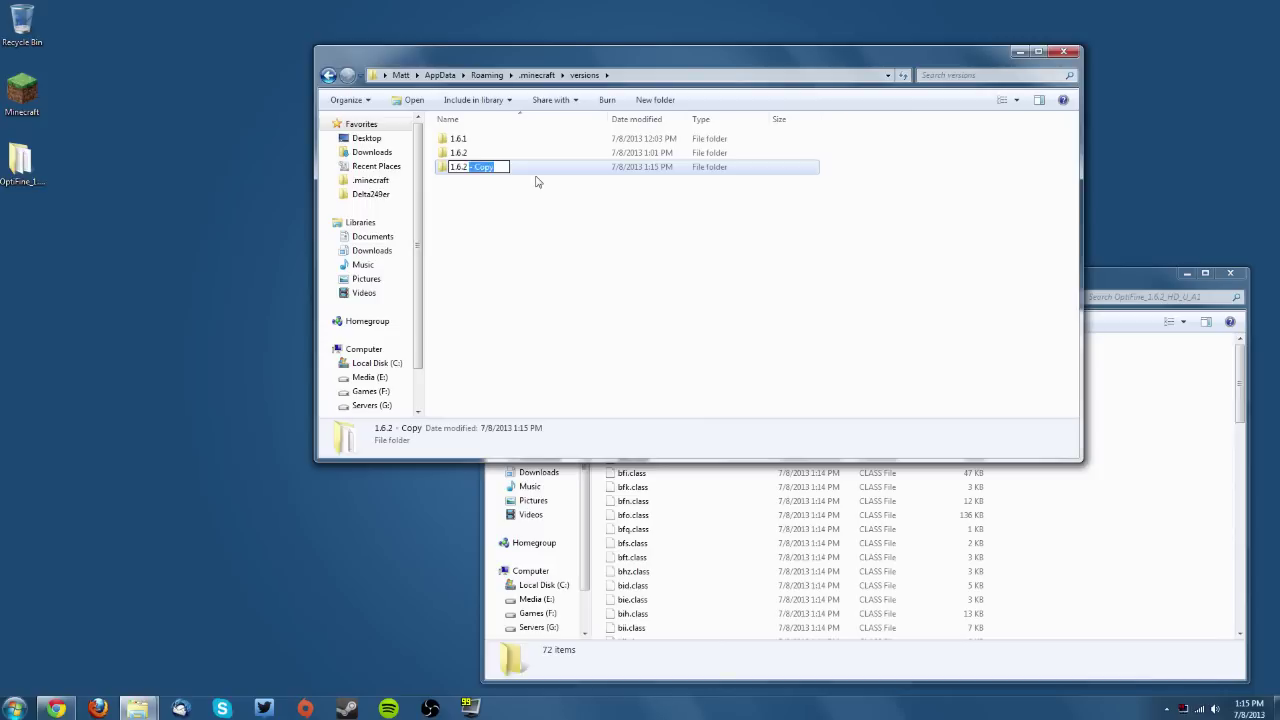
text(Optifine)
click(532, 224)
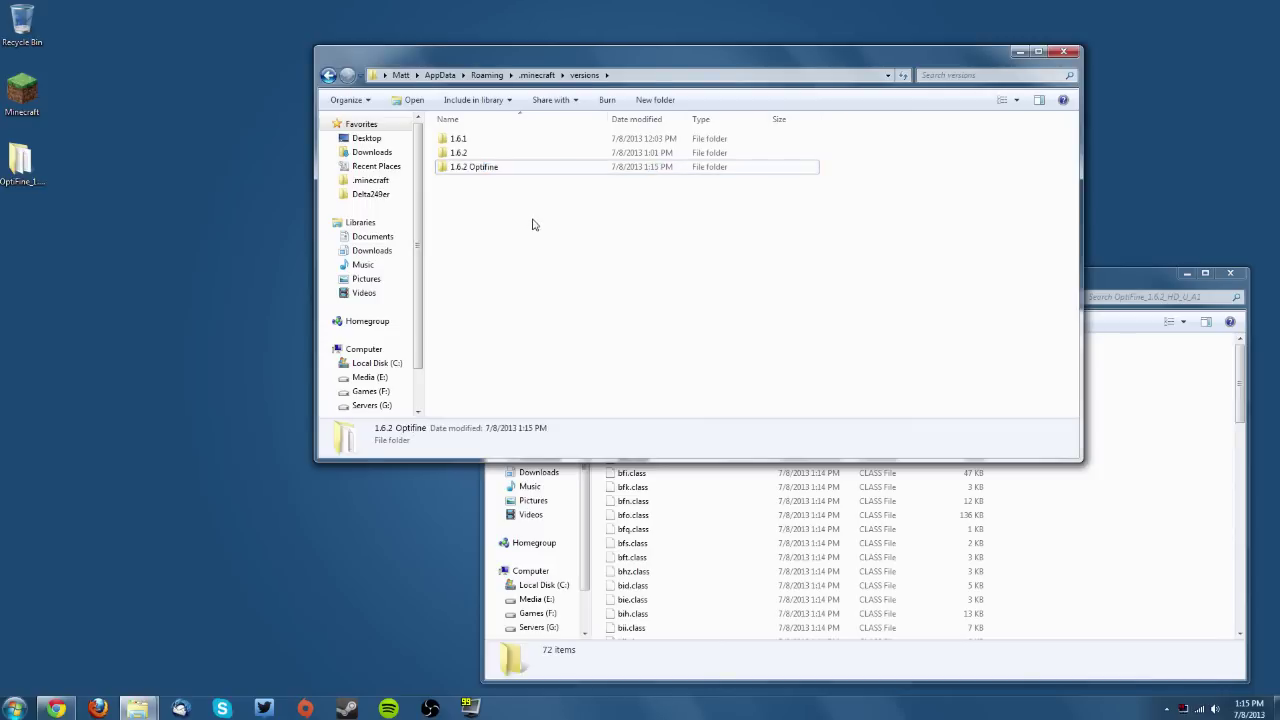
Inside the 1.6.2 Optifine folder, rename the jar file to '1.6.2 Optifine'.
double_click(488, 170)
right_click(483, 142)
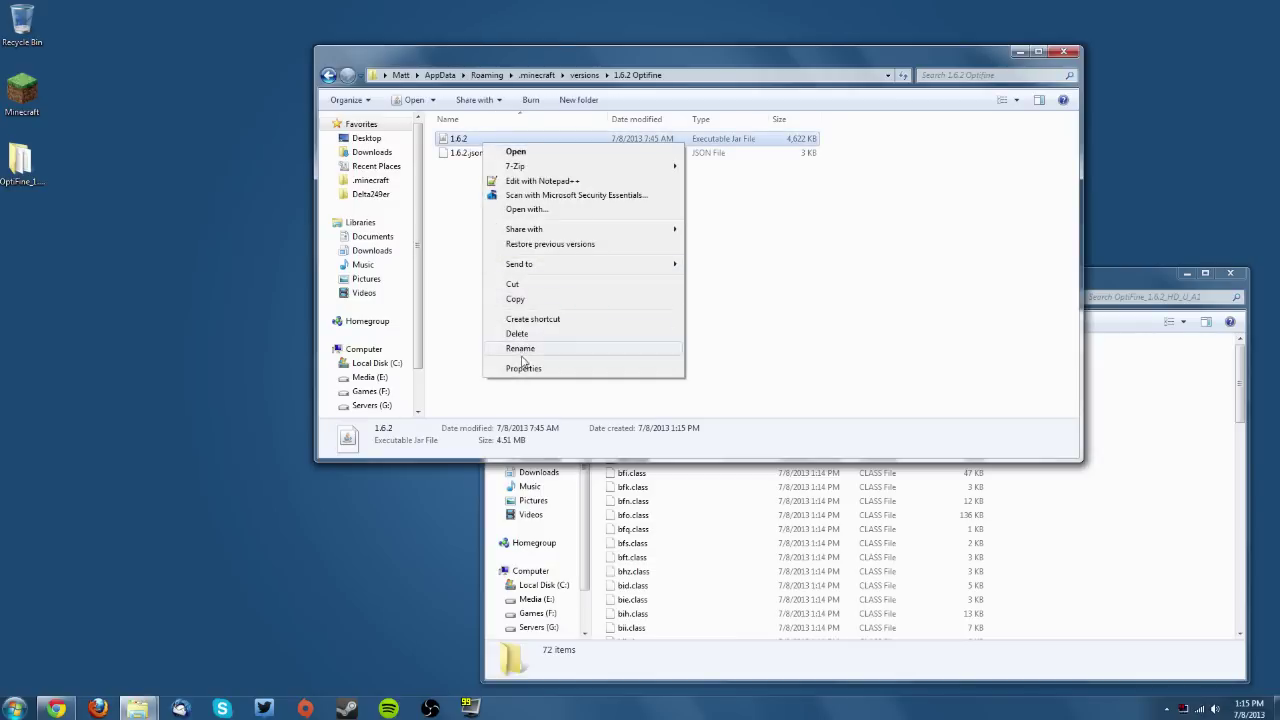
click(521, 349)
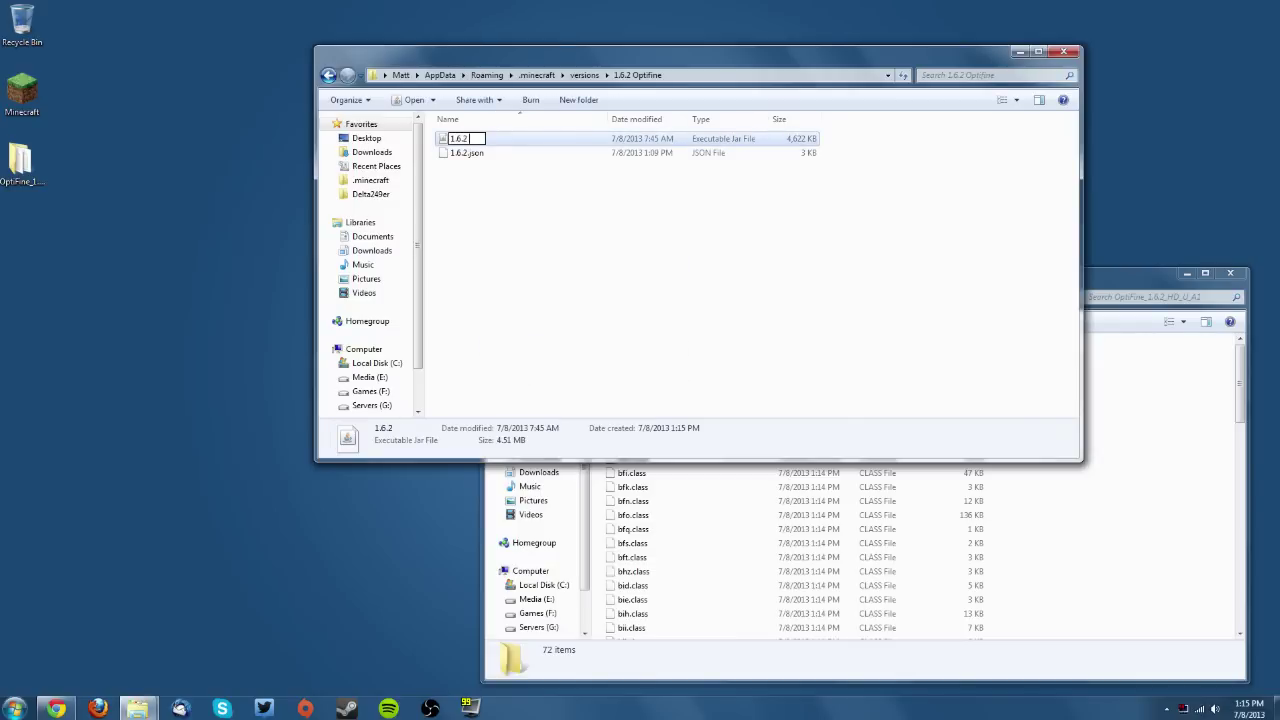
text(Optifine)
key(ctrl+a)
key(Return)
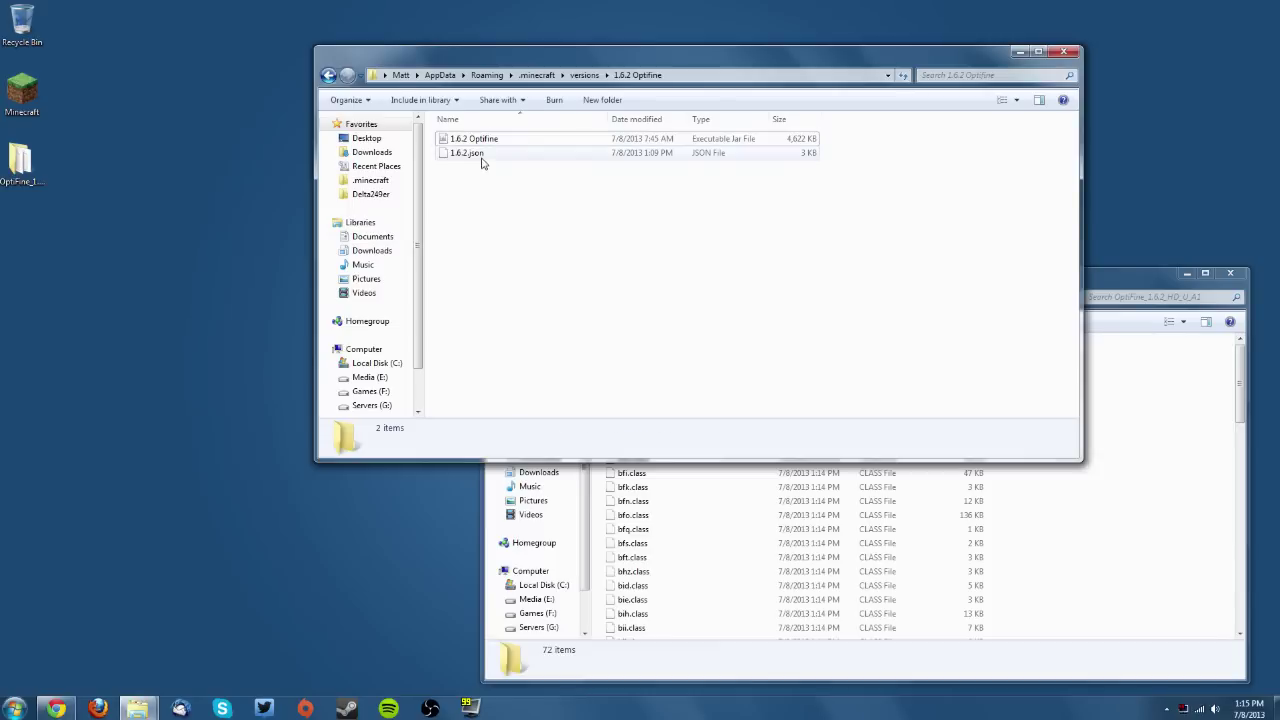
Rename the 1.6.2.json file to '1.6.2 Optifine.json'.
click(478, 153)
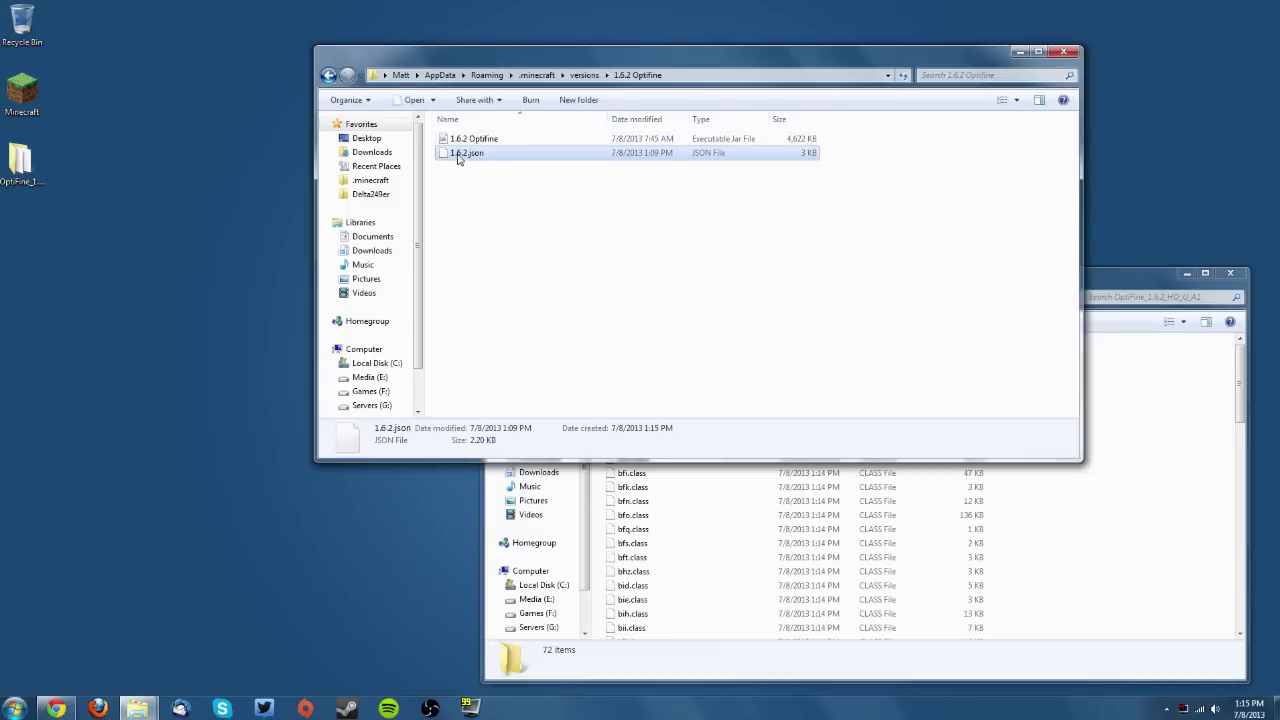
right_click(458, 155)
click(502, 347)
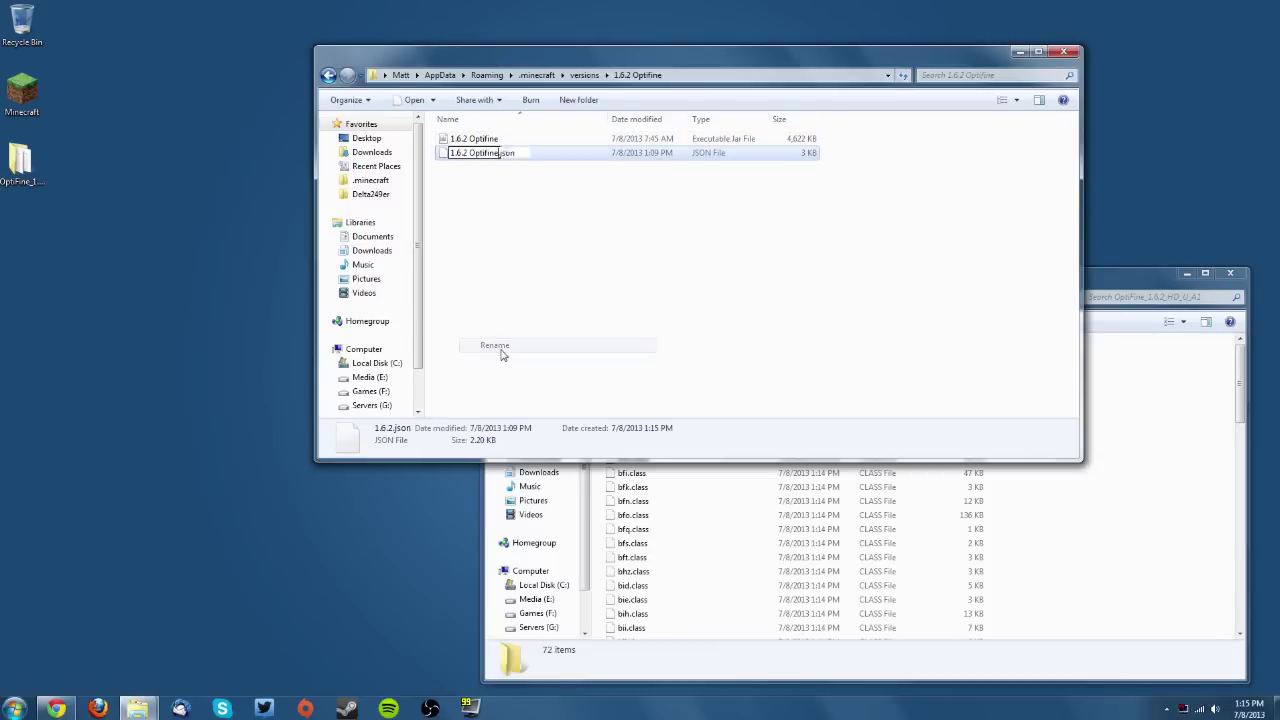
key(ctrl+v)
click(502, 355)
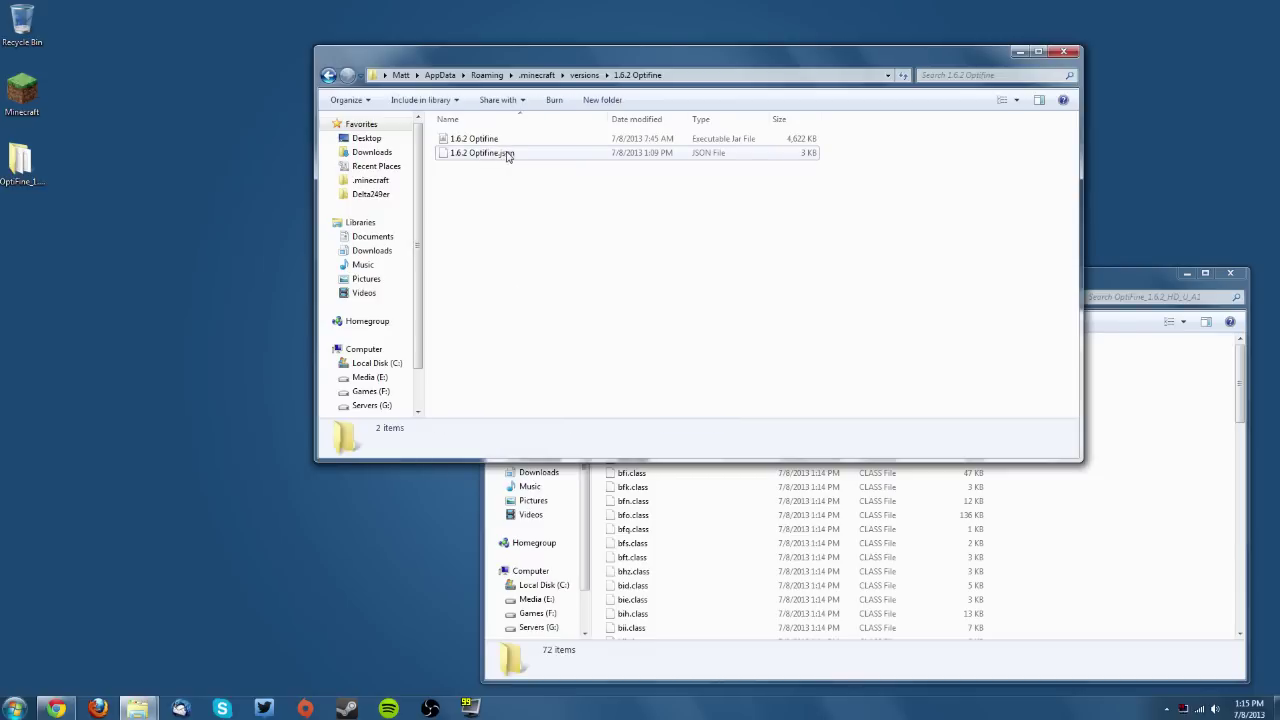
click(505, 156)
right_click(502, 159)
Launch Notepad from the Start menu search for 'note'.
key(super)
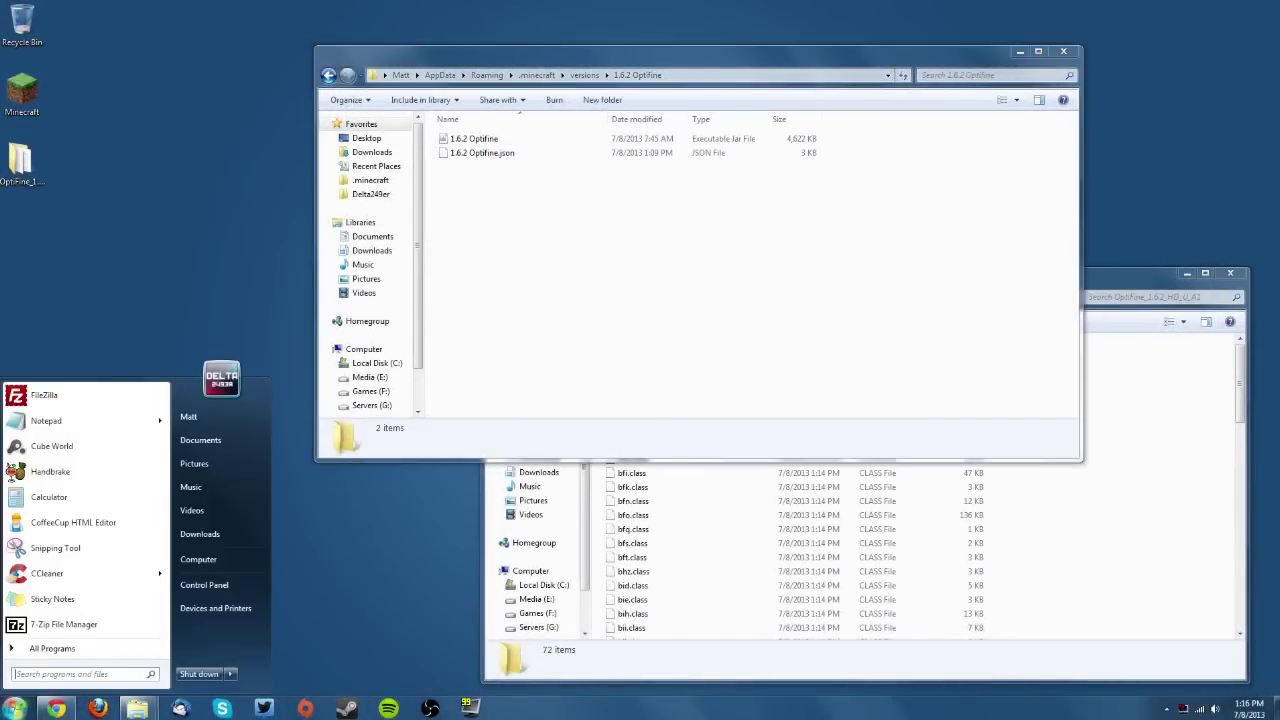
text(note)
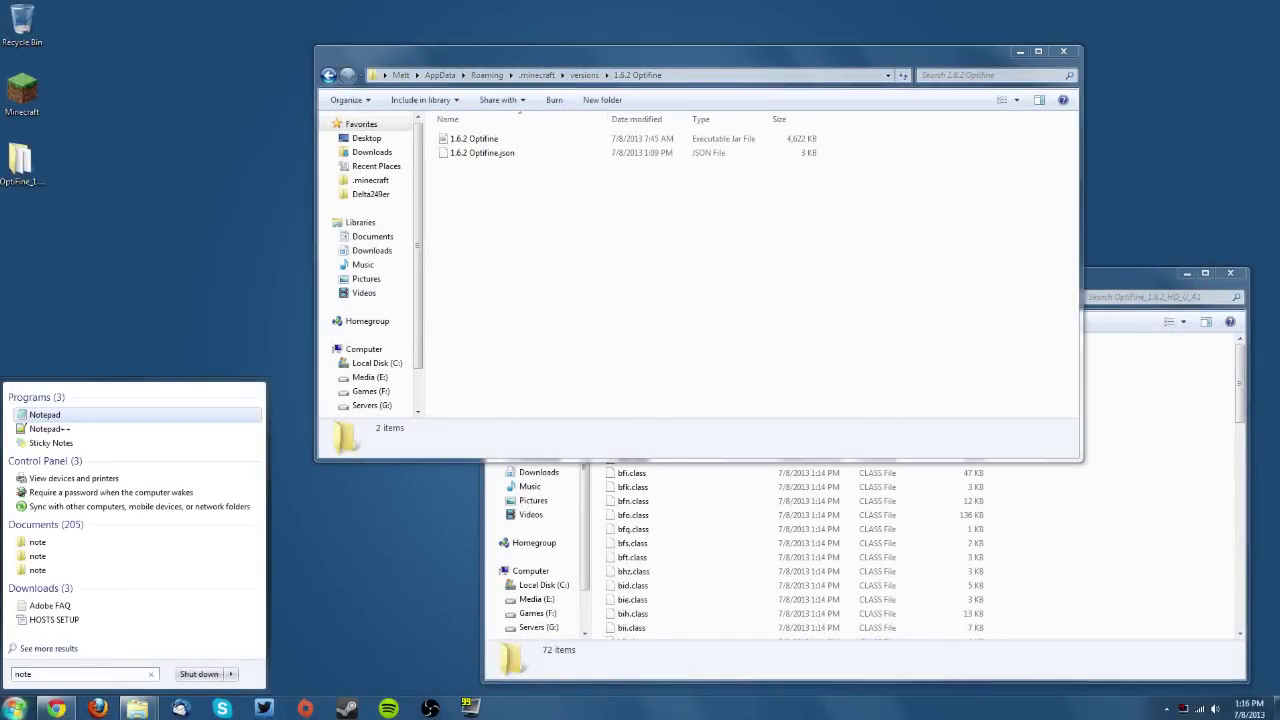
key(Return)
Open .minecraft\versions\1.6.2 Optifine\1.6.2 Optifine.json in Notepad, showing All Files.
click(193, 80)
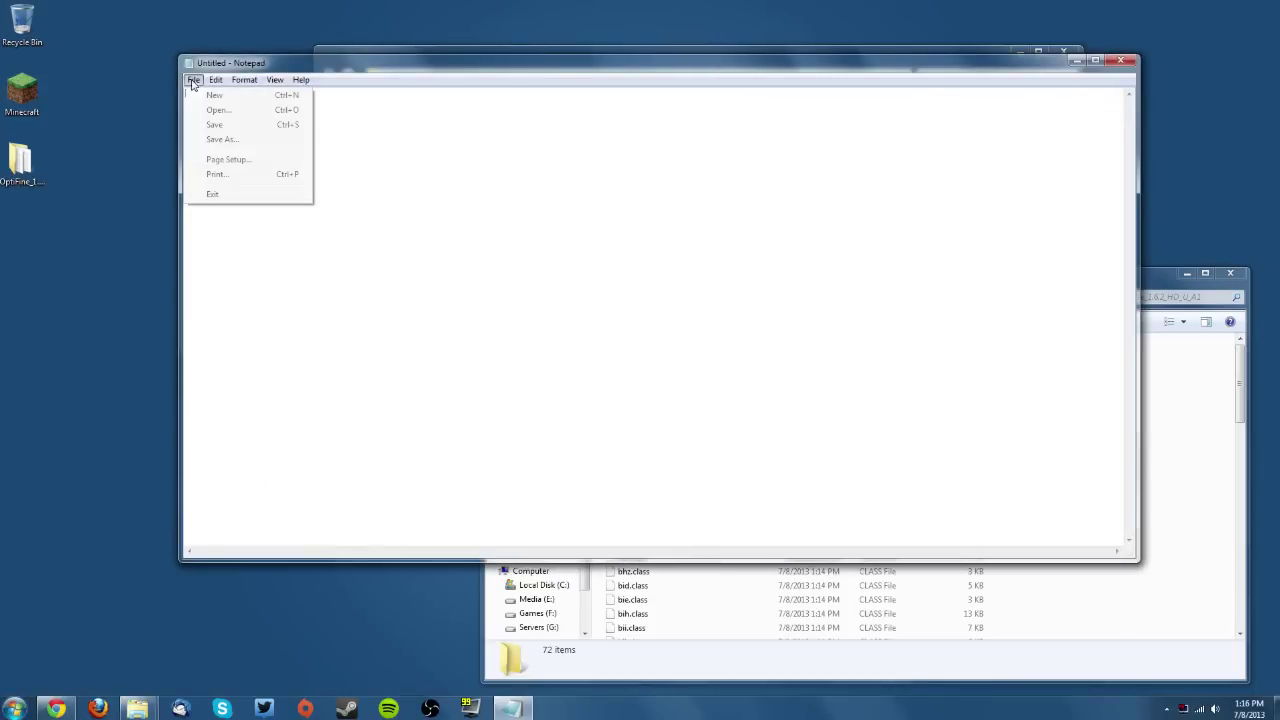
click(216, 109)
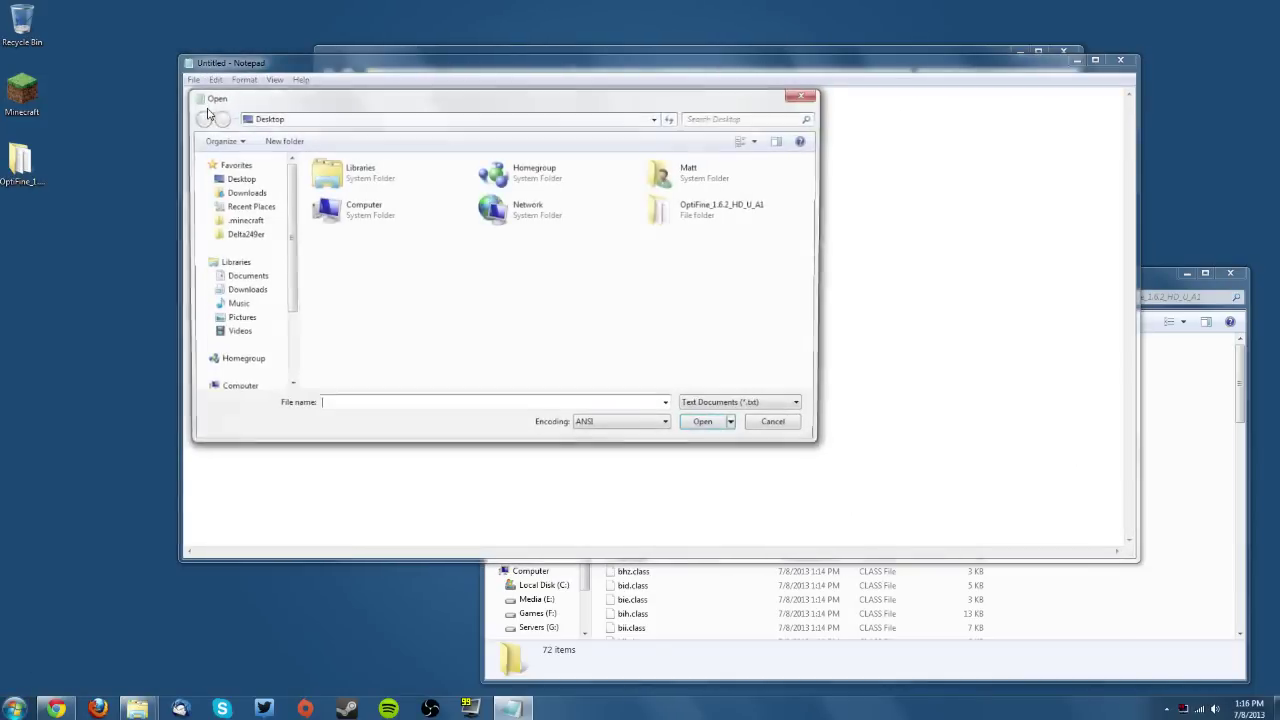
click(238, 222)
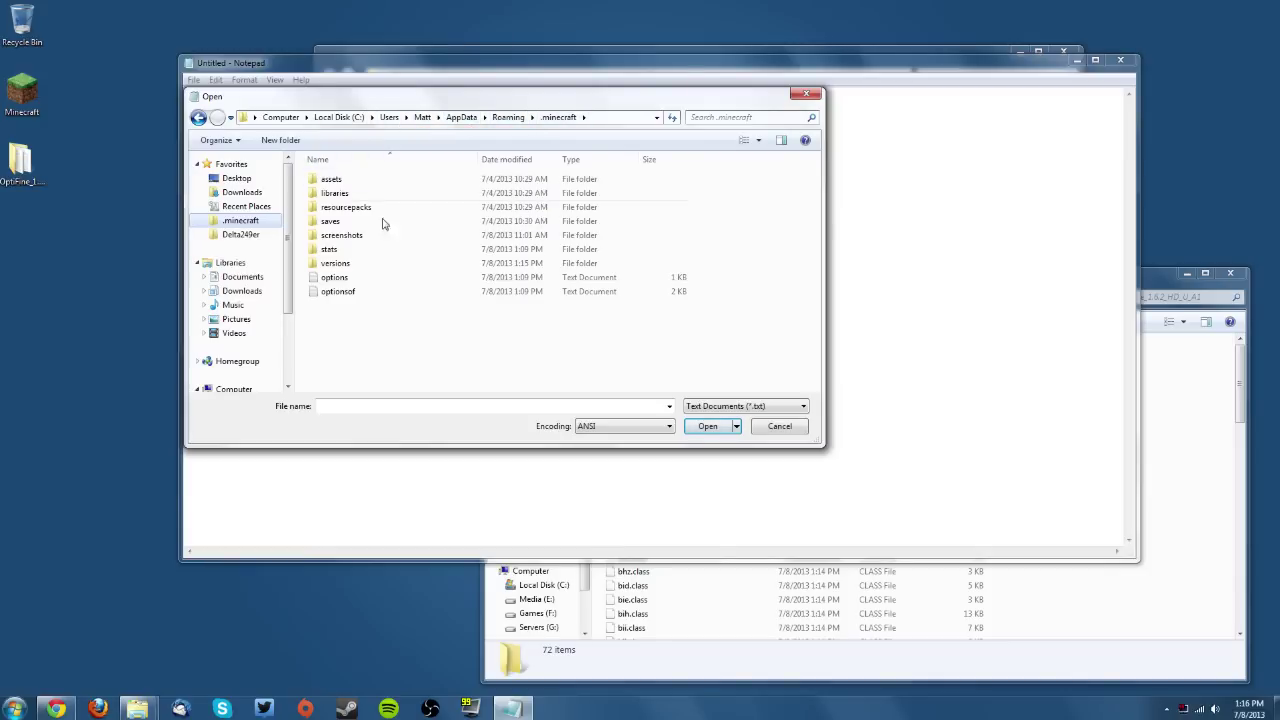
double_click(332, 264)
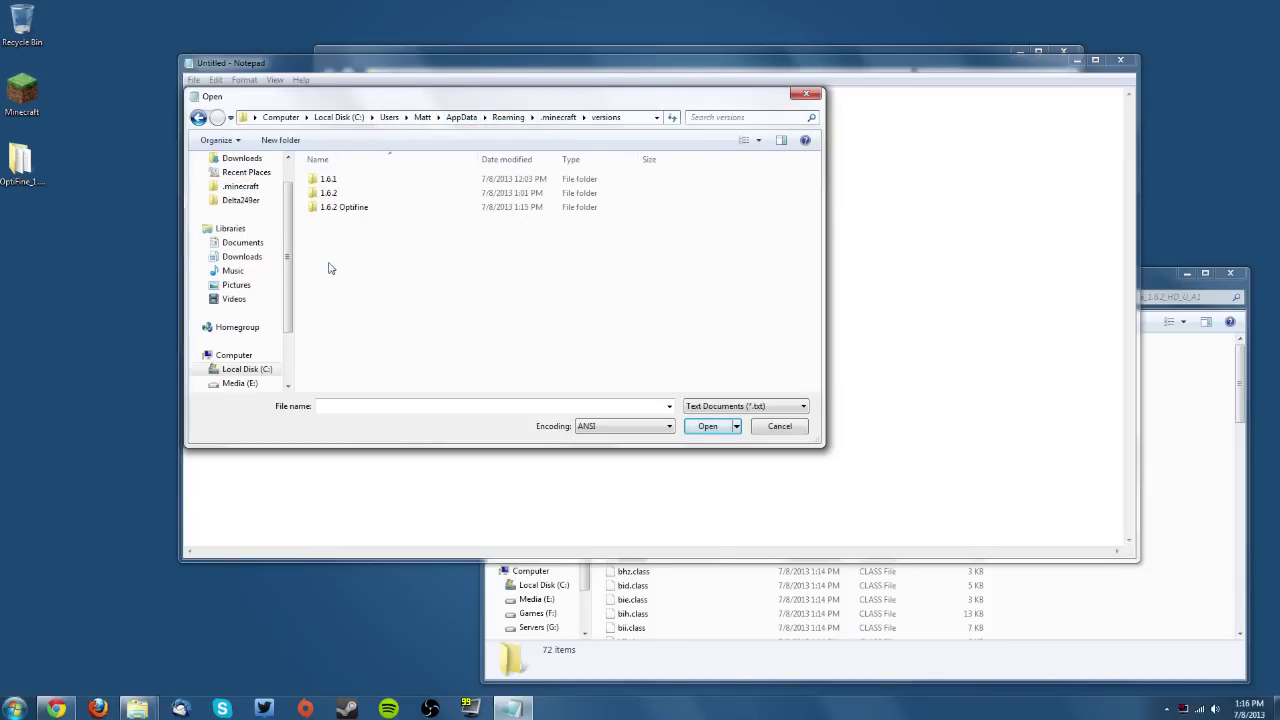
double_click(341, 209)
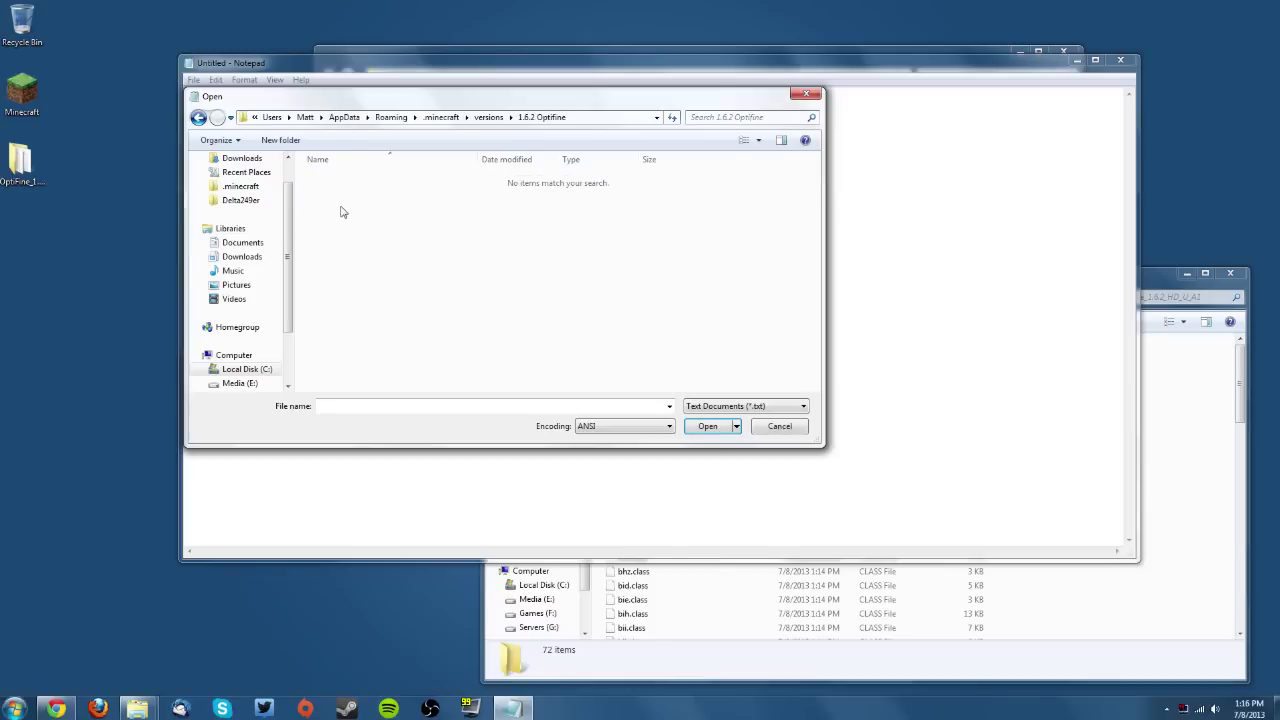
click(722, 408)
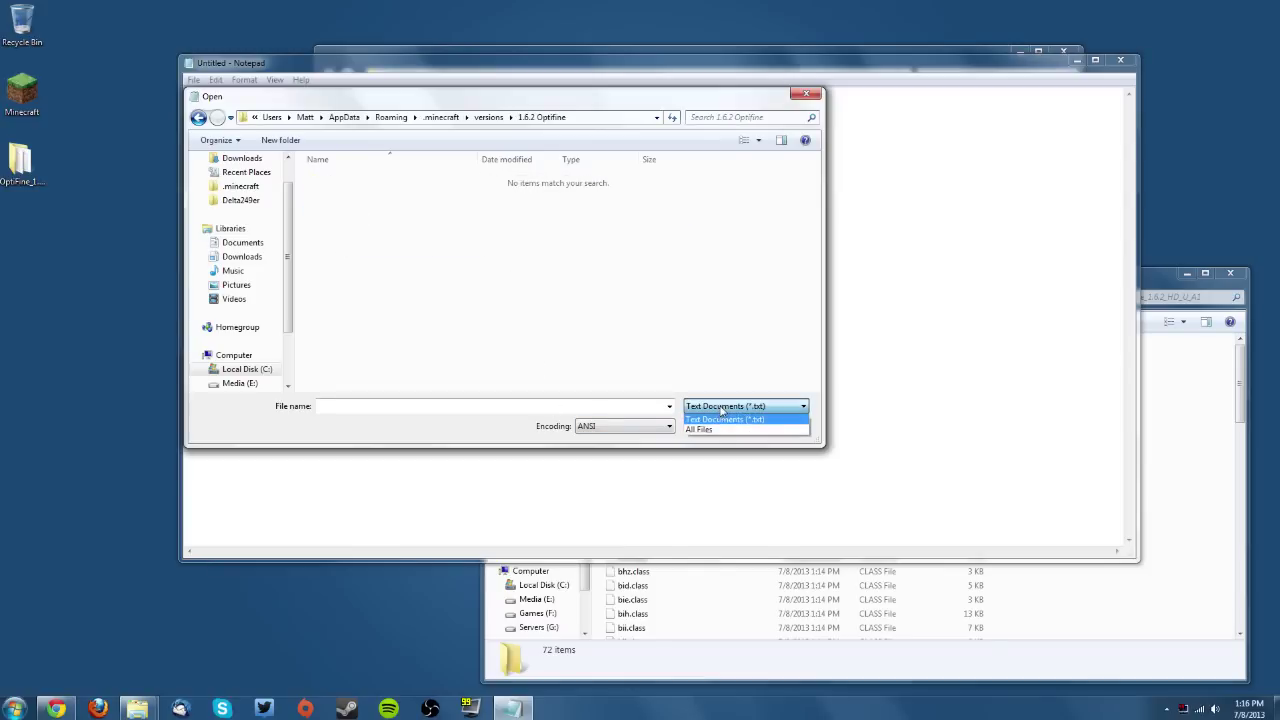
click(705, 430)
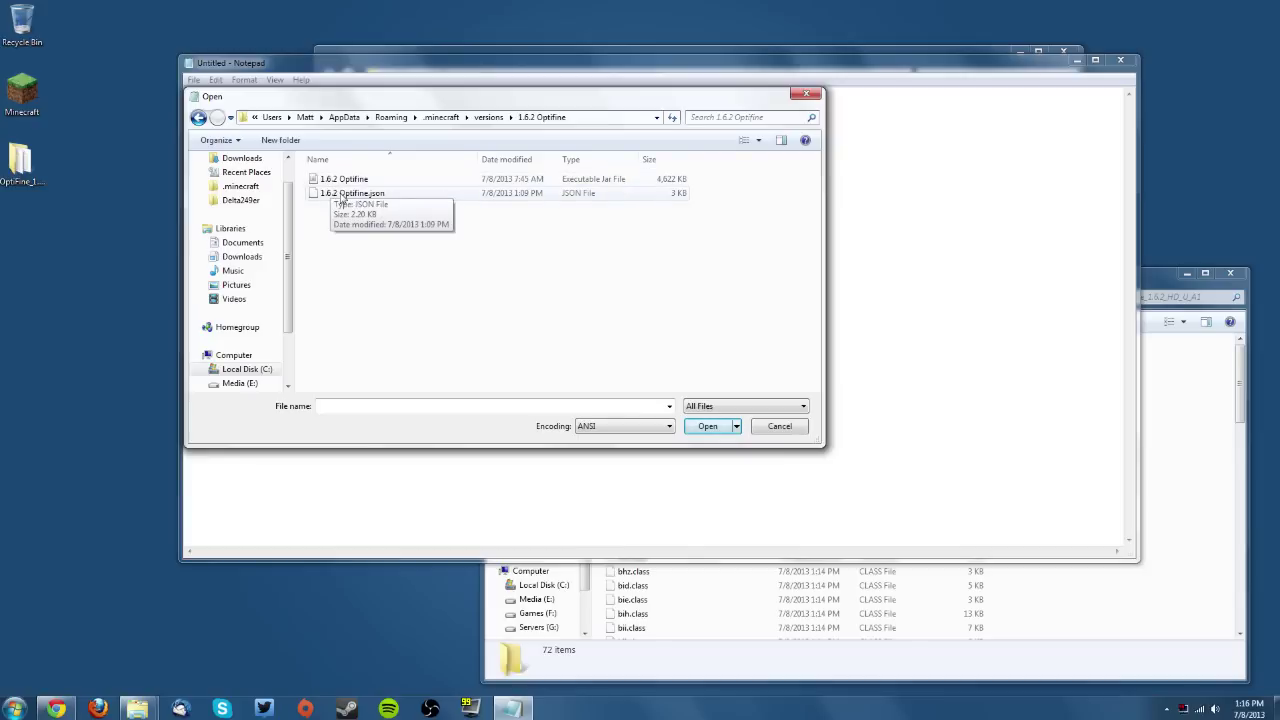
click(342, 194)
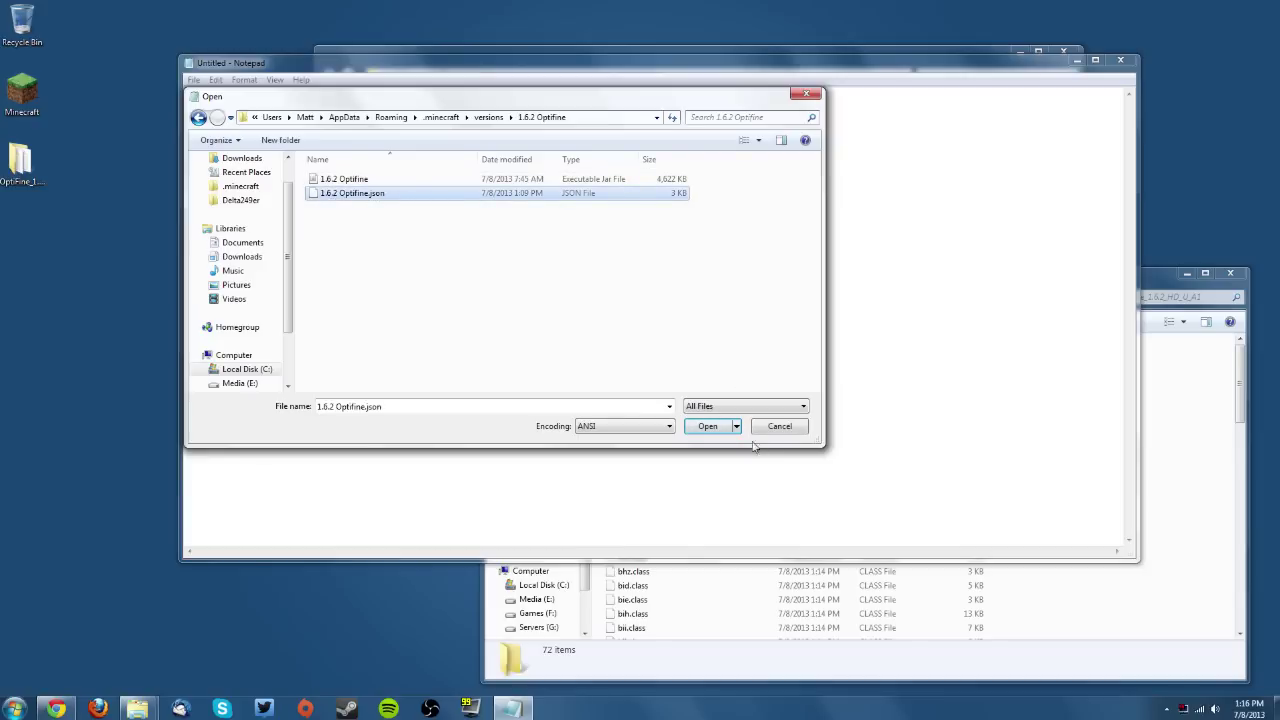
click(712, 428)
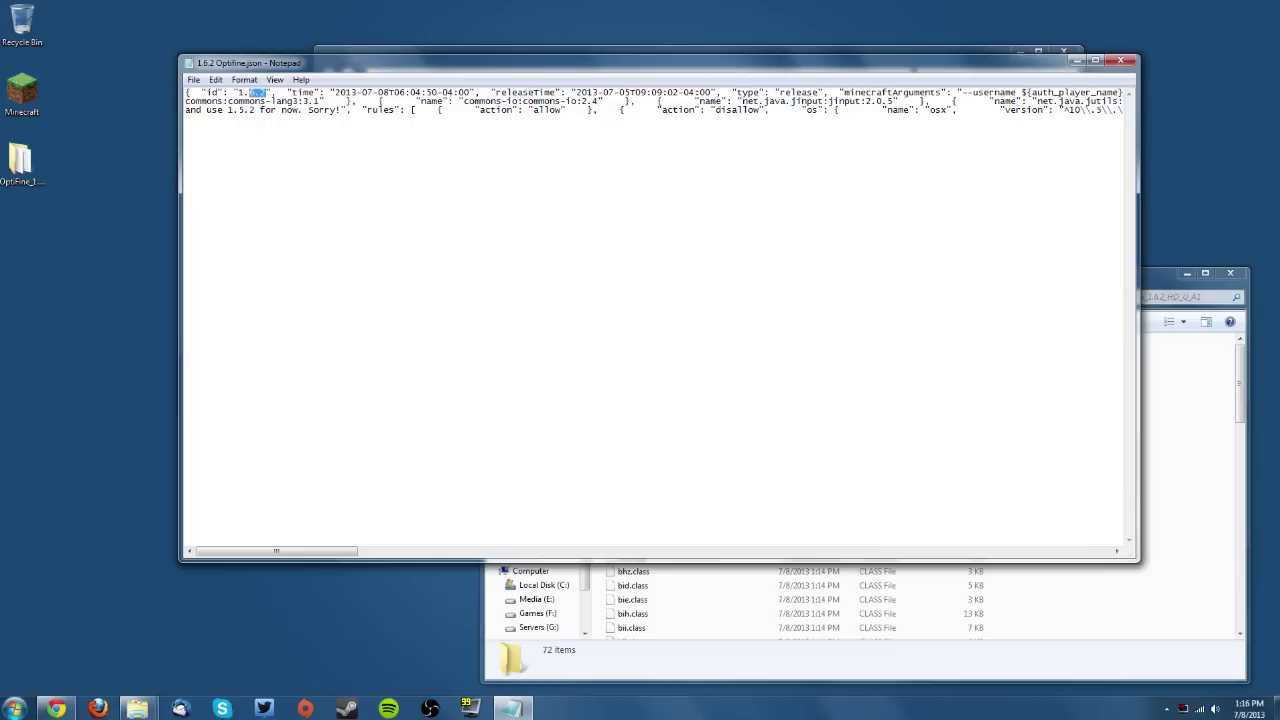
Append ' Optifine' to the 1.6.2 id value and check the jar's name in Explorer.
click(263, 92)
text(Optifine)
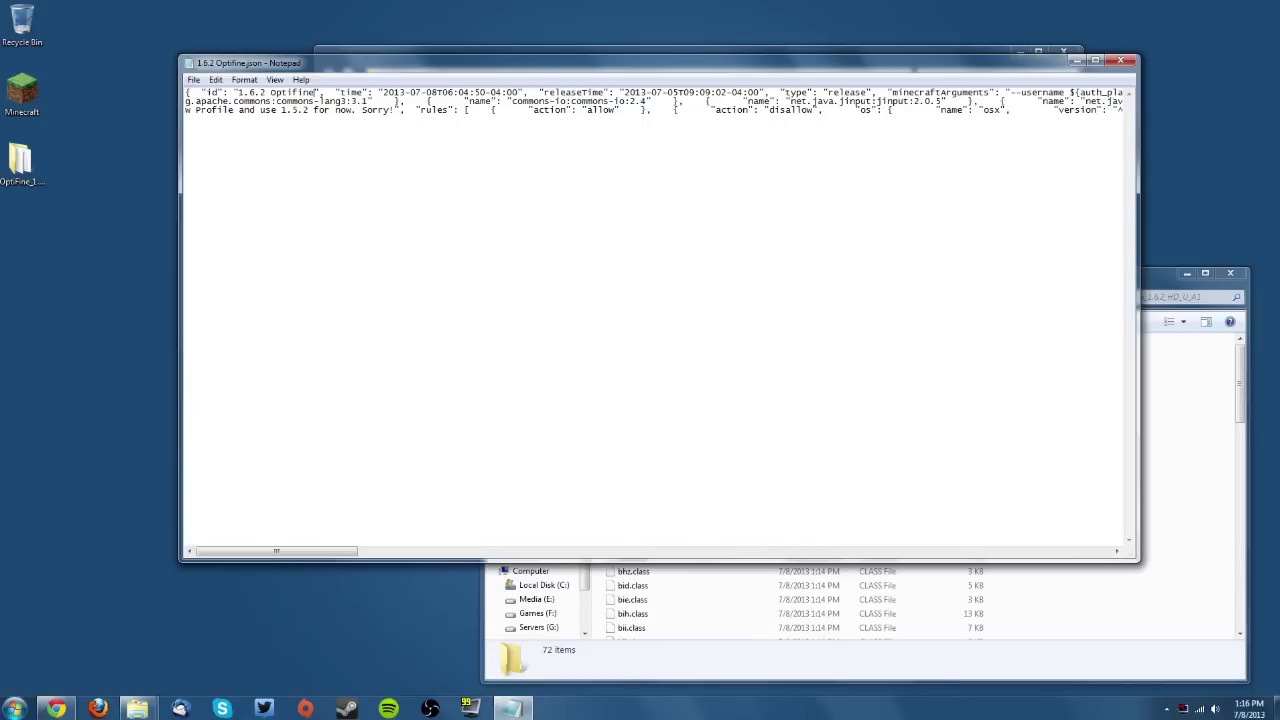
click(651, 50)
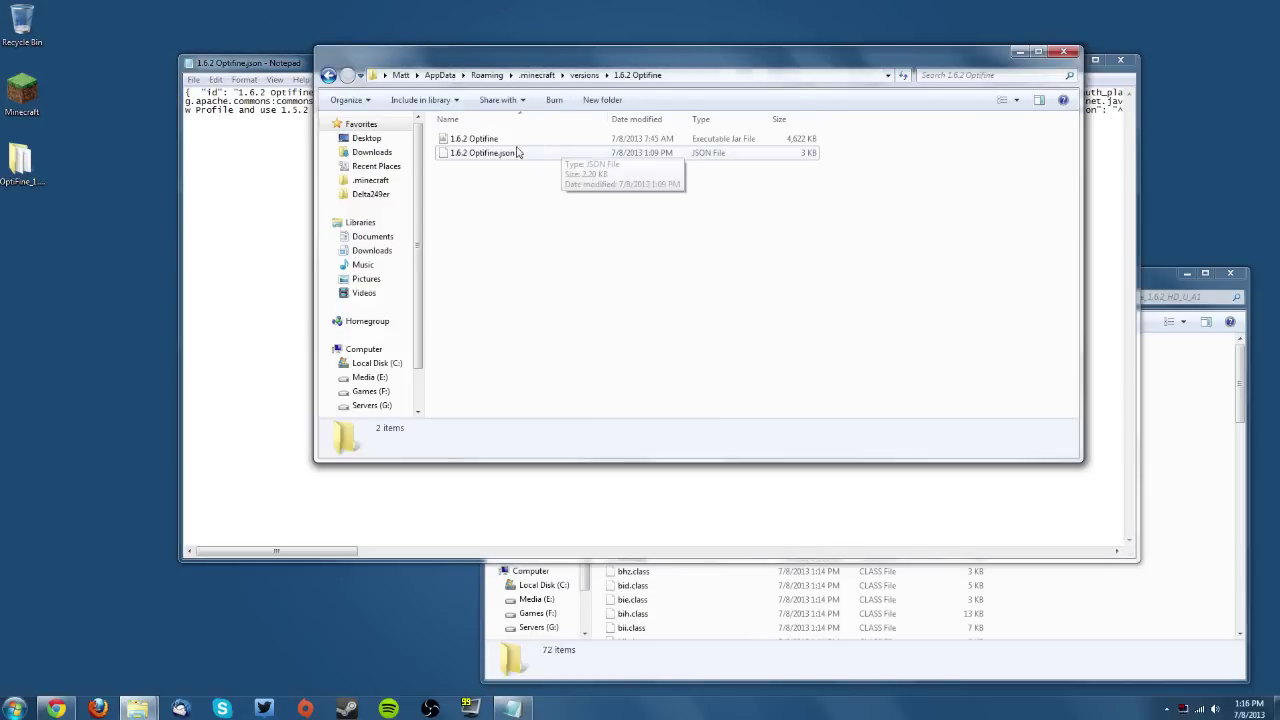
right_click(482, 139)
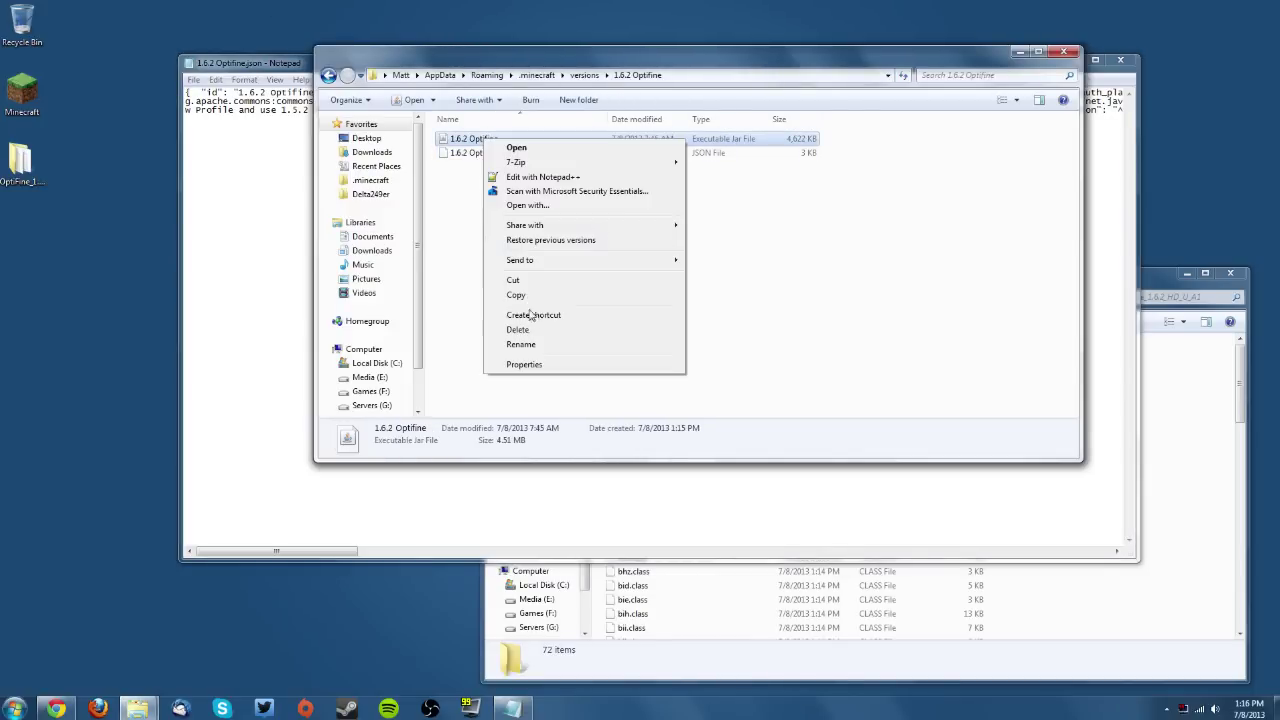
click(540, 345)
click(540, 345)
Confirm the id reads '1.6.2 Optifine', save the JSON file and close Notepad.
key(alt+Tab)
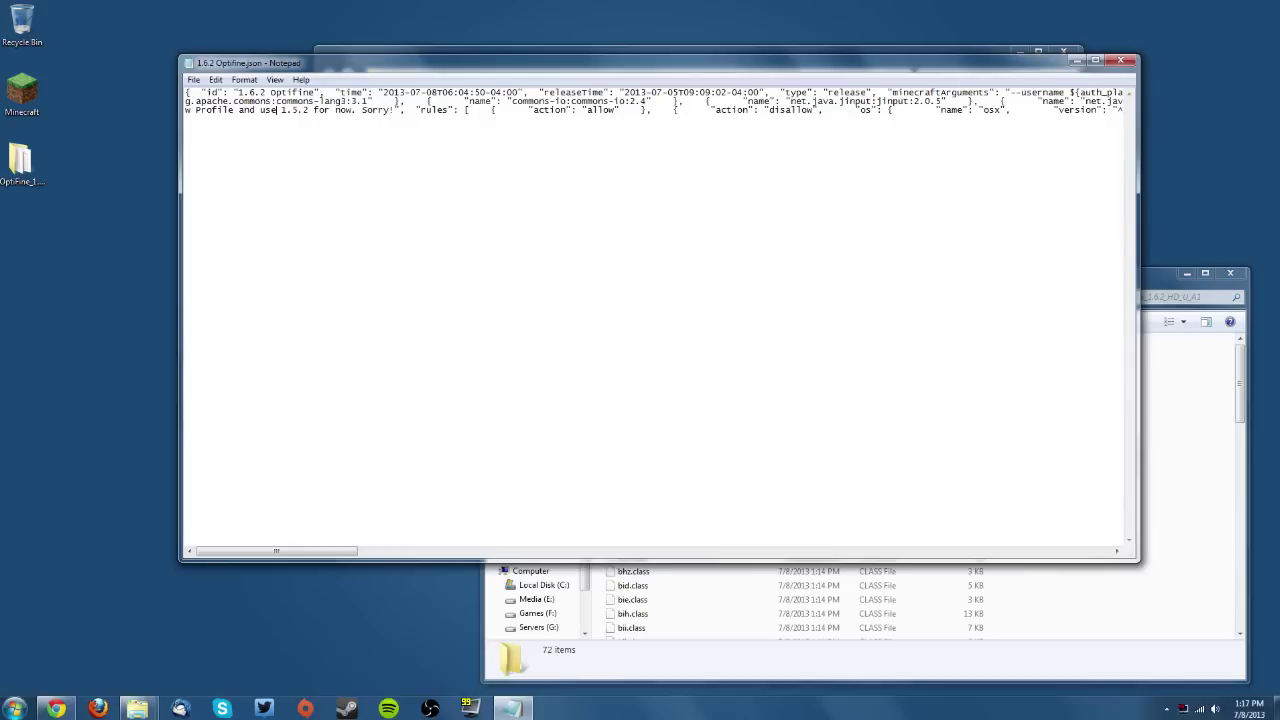
drag(238, 93, 300, 93)
click(193, 79)
click(215, 124)
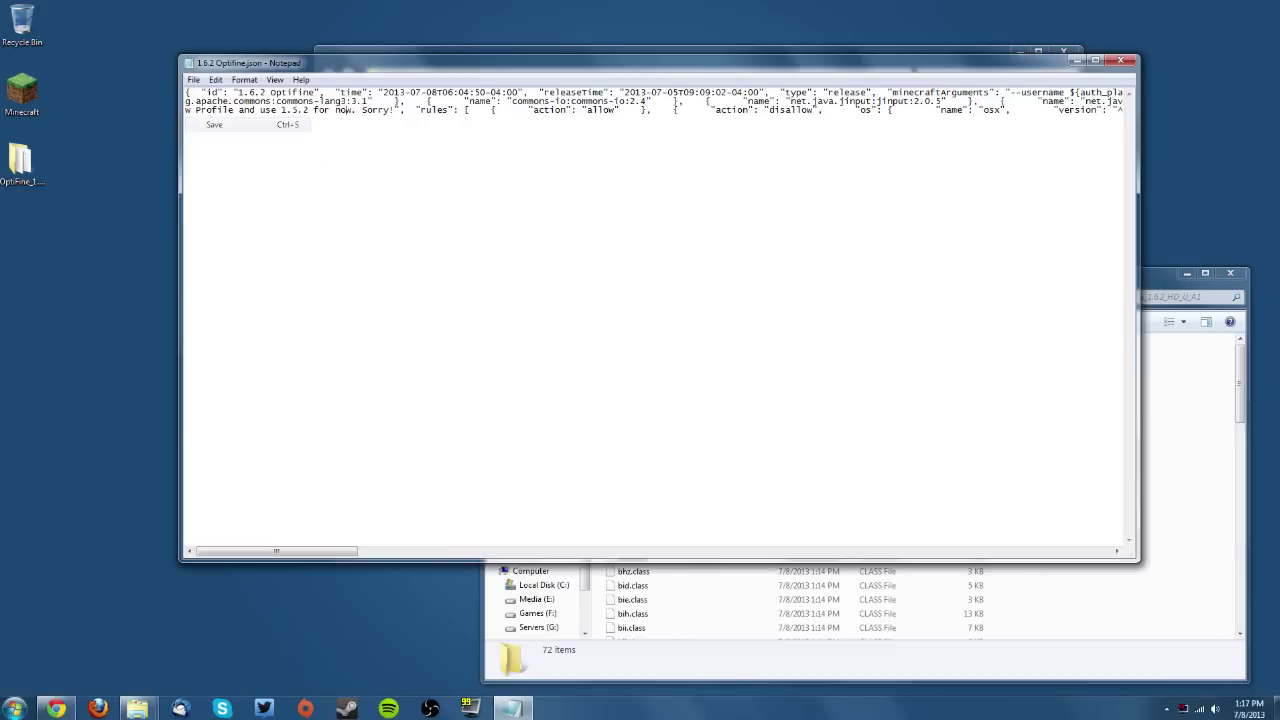
click(1120, 61)
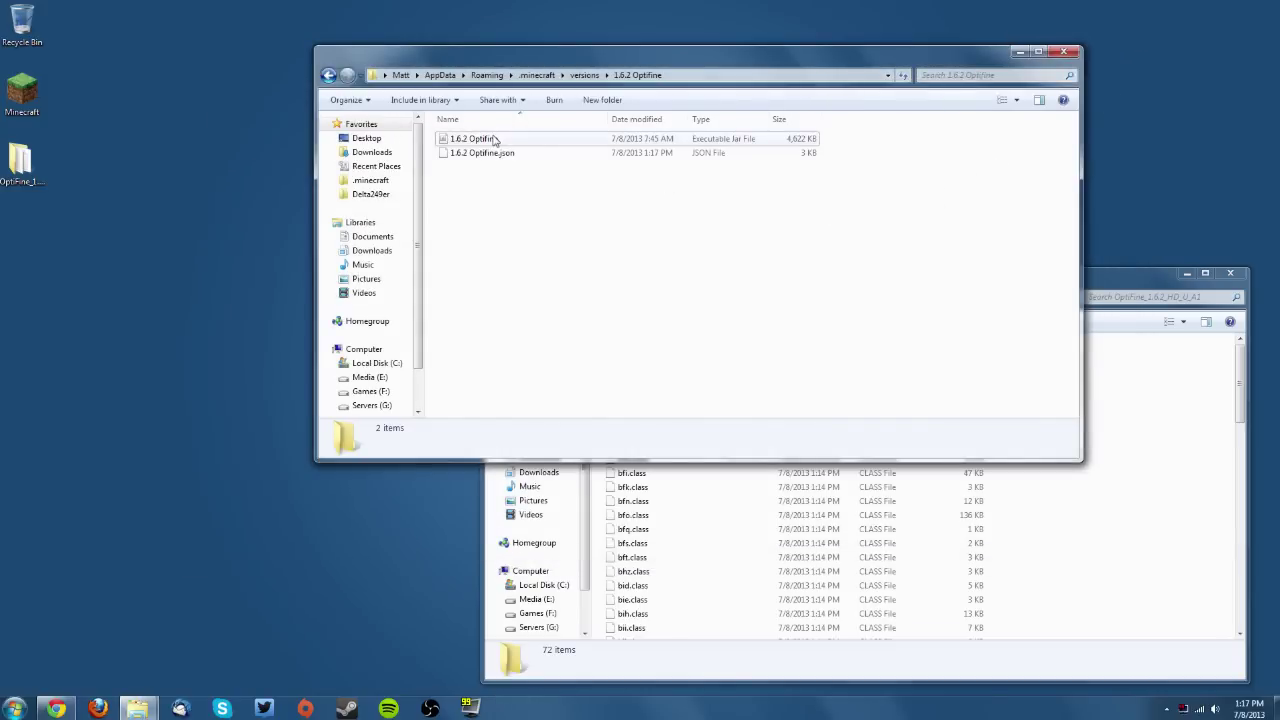
Look over the 1.6.2 Optifine jar's context menu and 7-Zip submenu, then dismiss it.
click(453, 142)
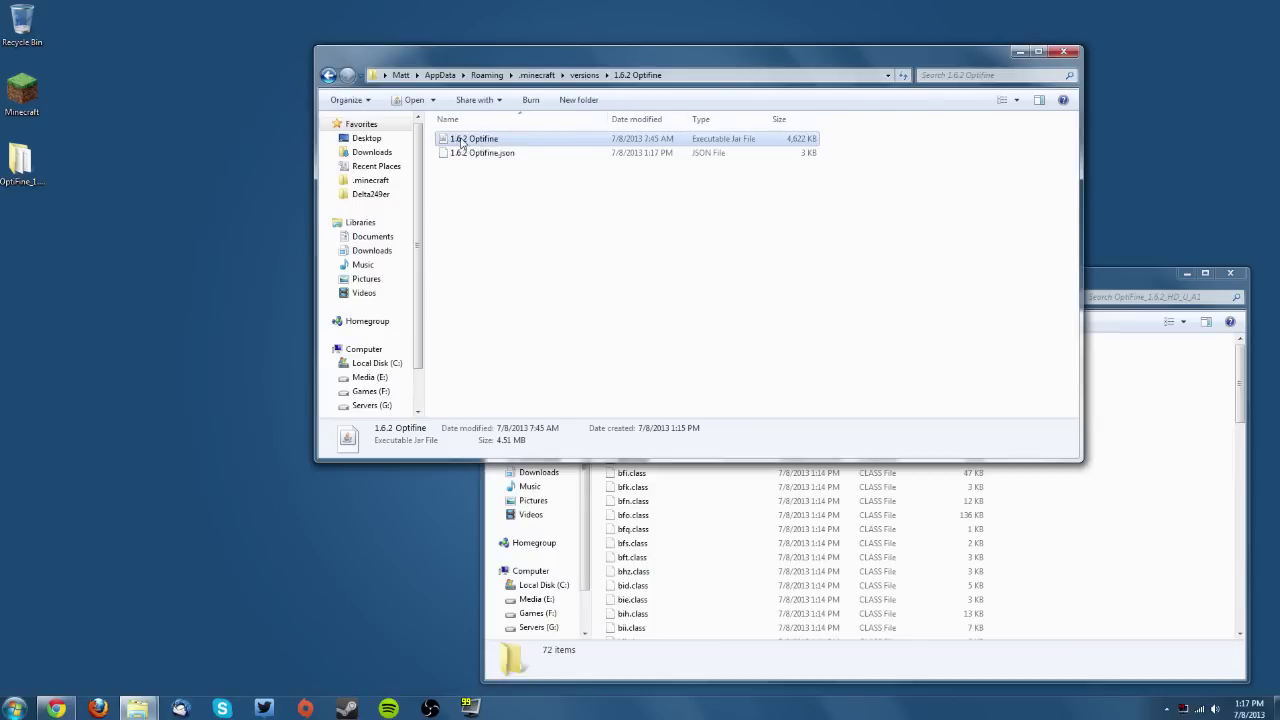
right_click(461, 140)
mouse_move(494, 163)
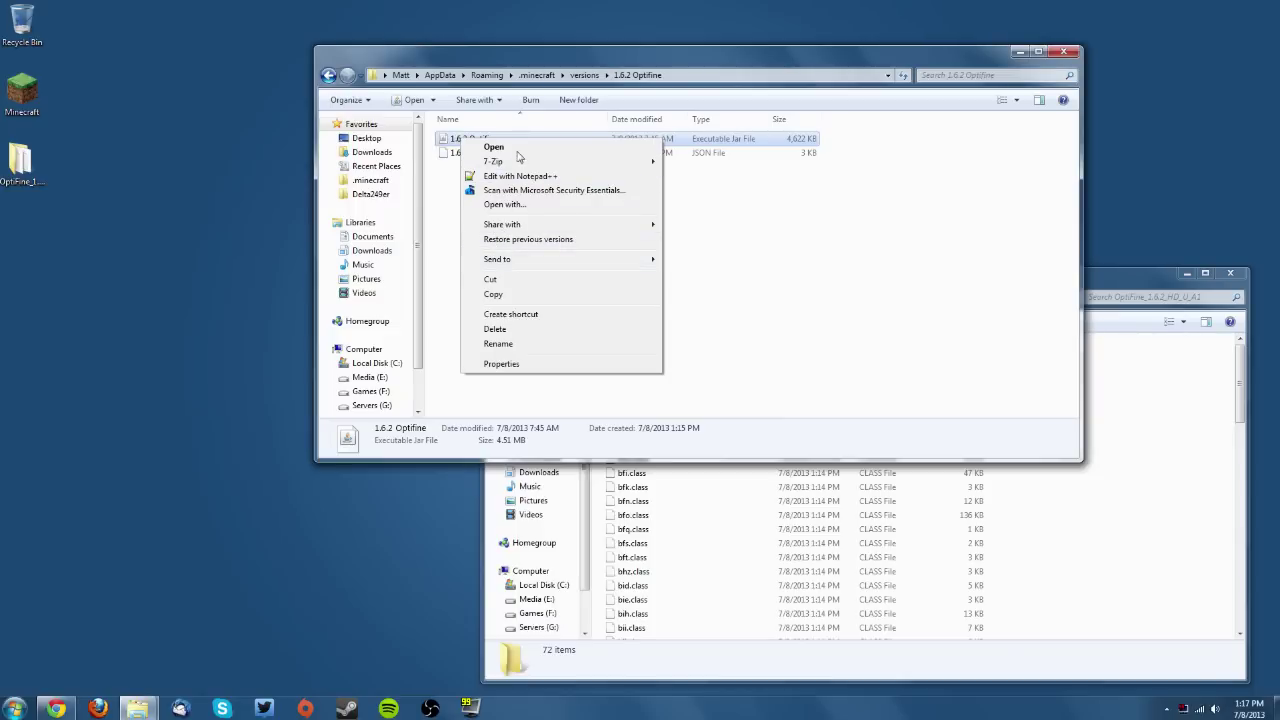
mouse_move(551, 162)
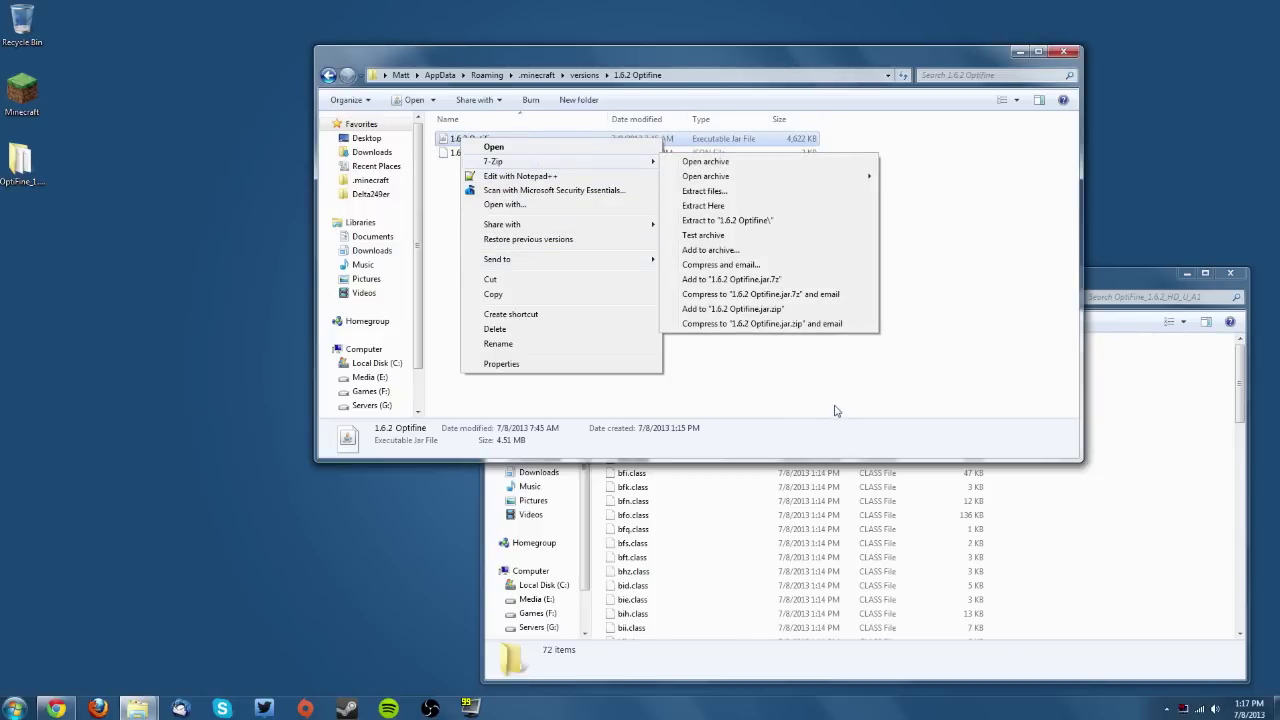
click(834, 410)
Launch 7-Zip File Manager from the Start search for '7-zip'.
click(14, 708)
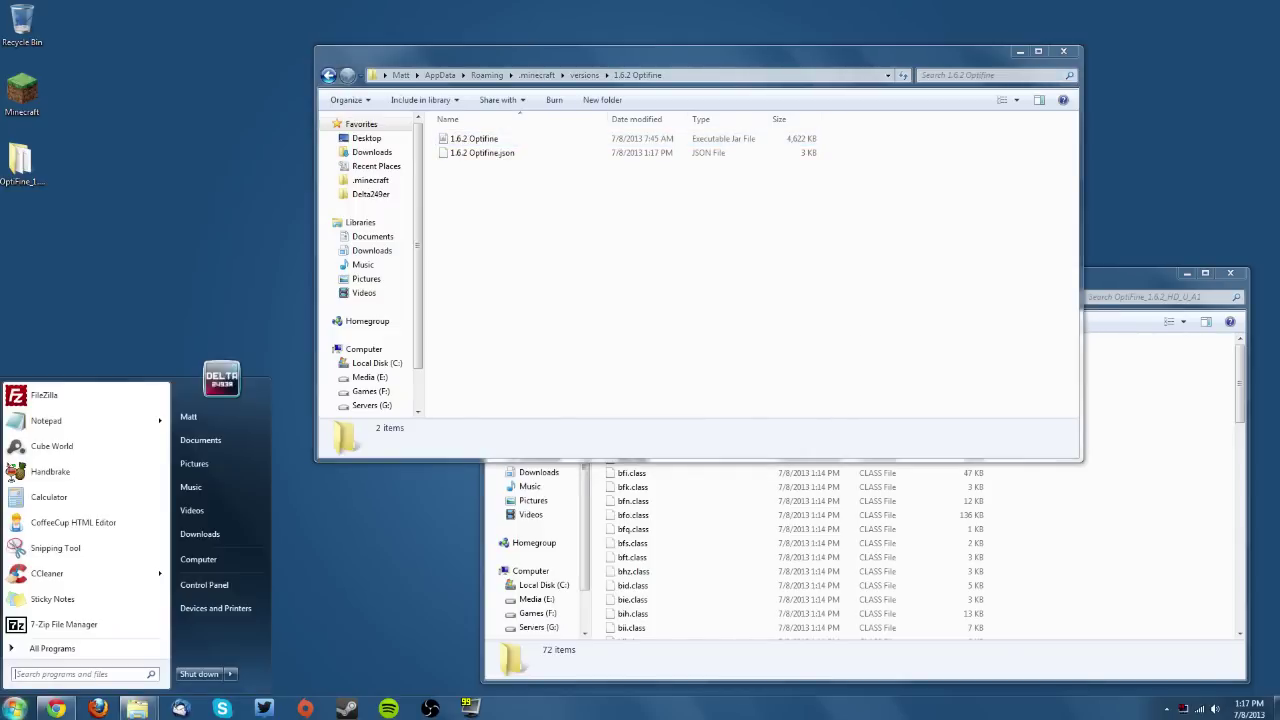
text(7-zip)
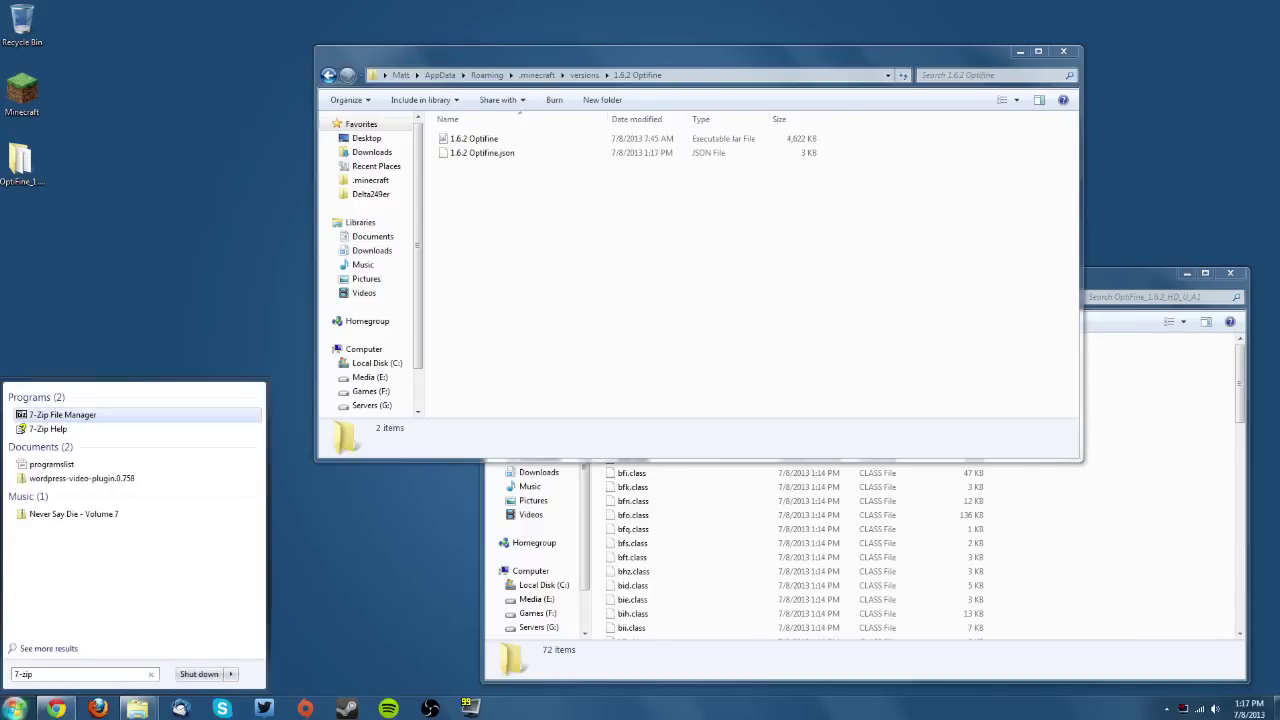
click(85, 414)
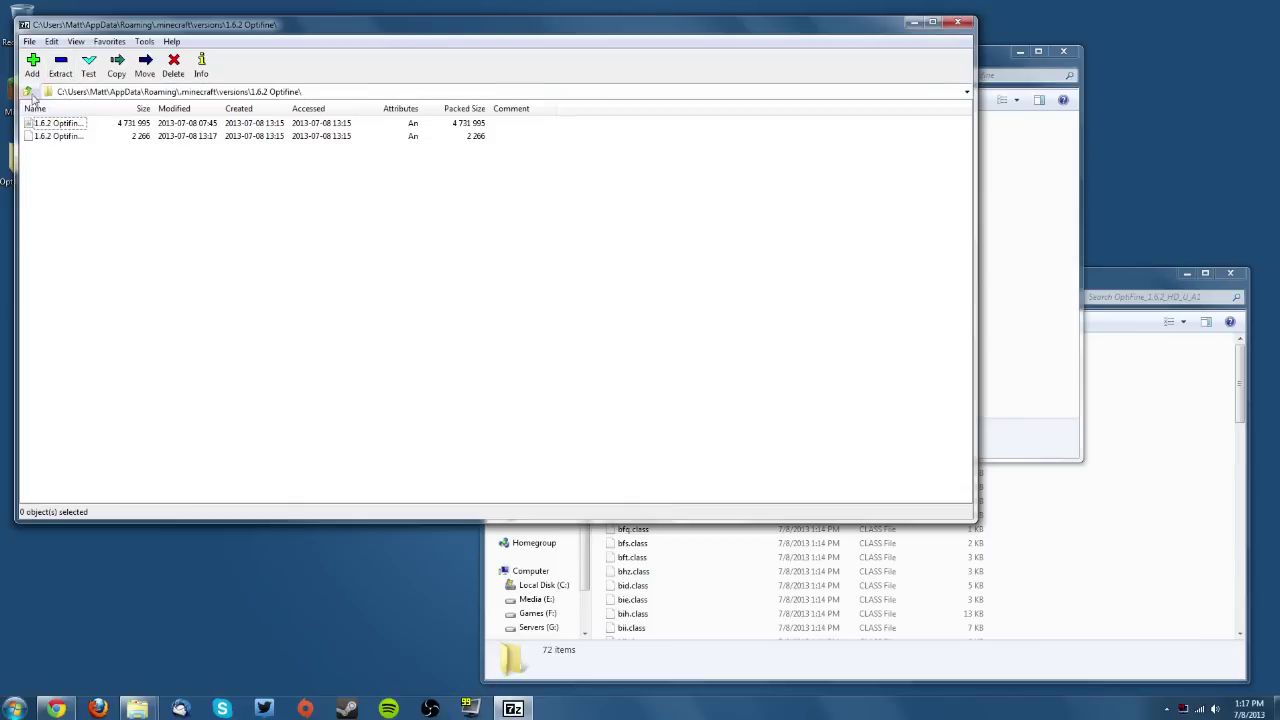
Browse to AppData\Roaming\.minecraft\versions\1.6.2 Optifine and open the 1.6.2 Optifine jar's contents.
click(28, 93)
click(28, 93)
click(28, 93)
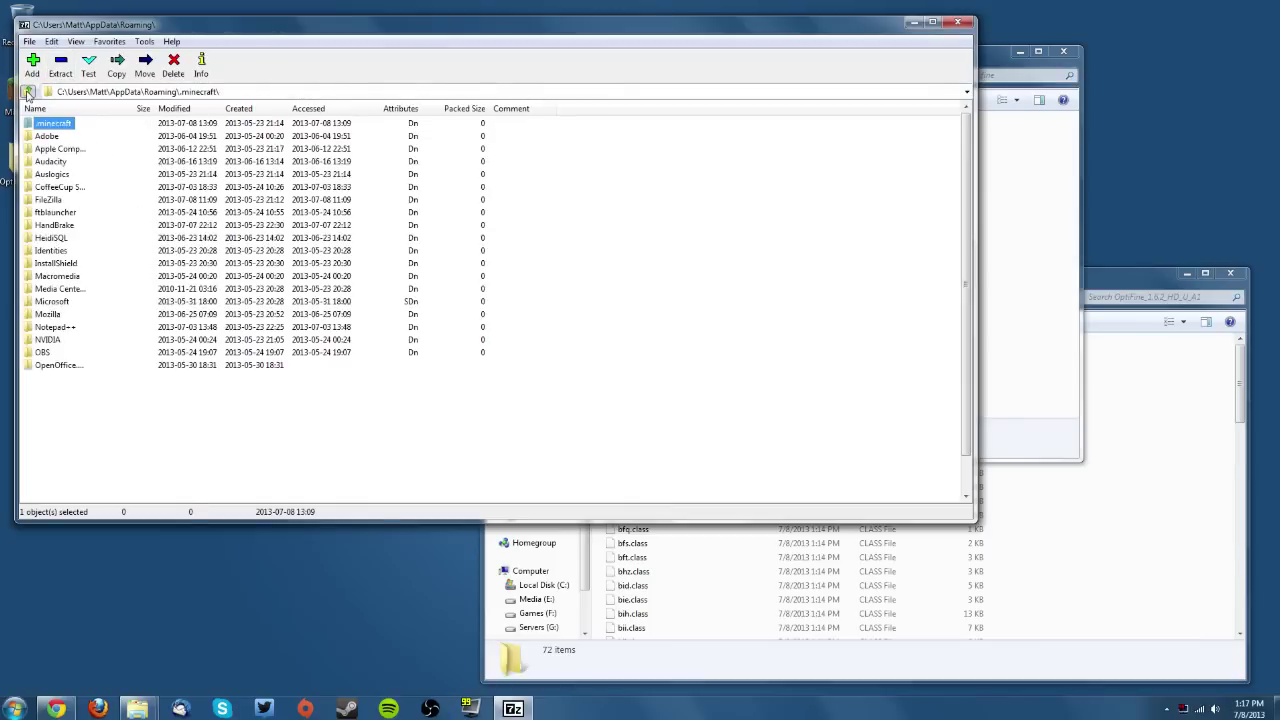
click(28, 93)
click(28, 93)
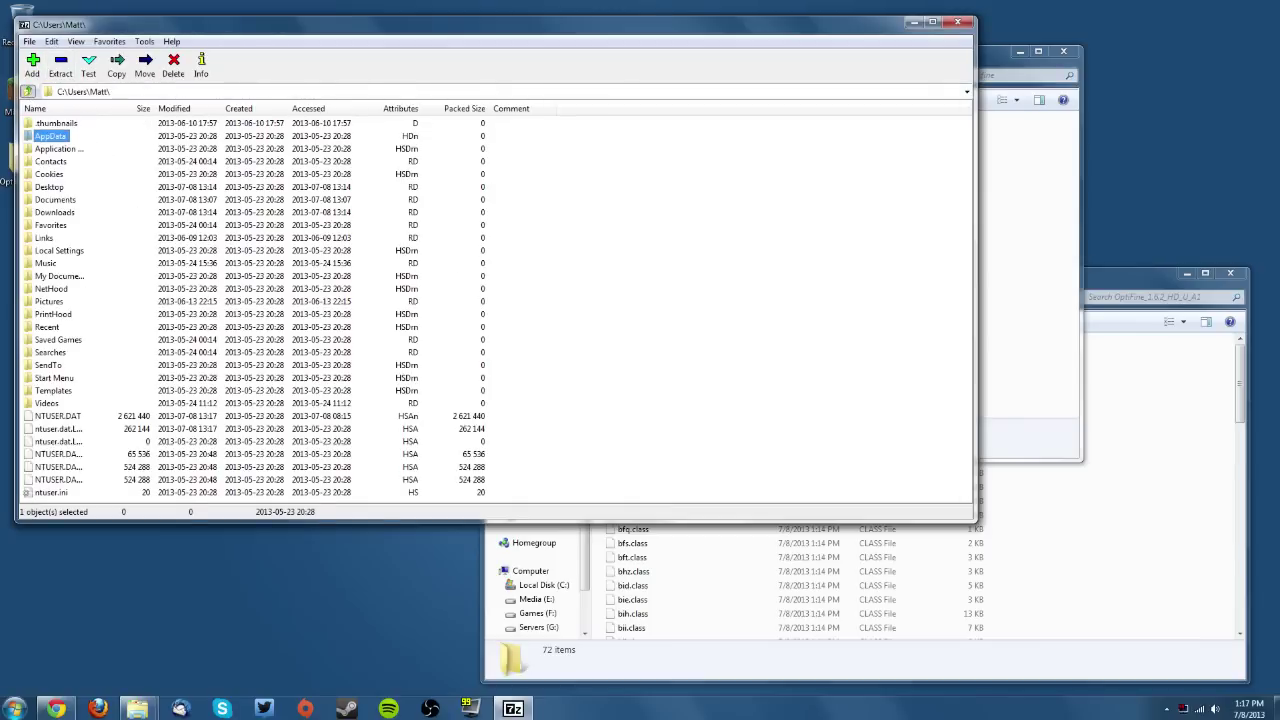
double_click(45, 137)
double_click(49, 149)
double_click(45, 123)
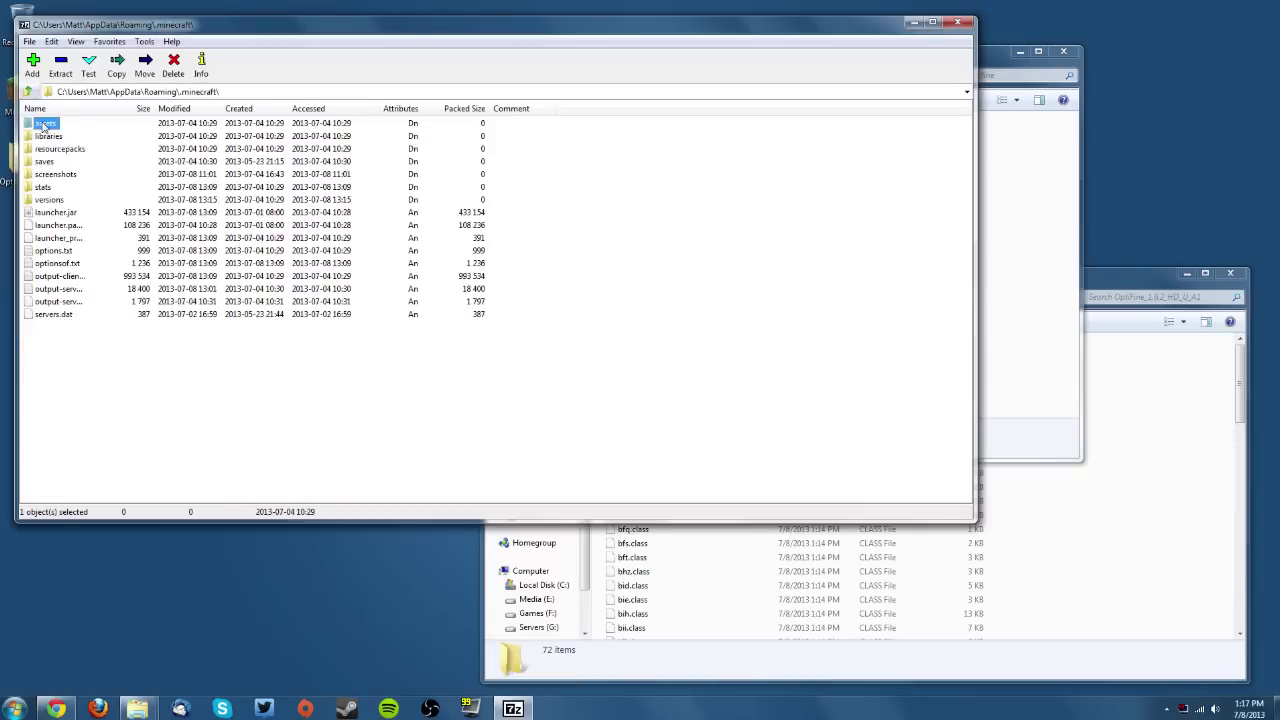
double_click(53, 201)
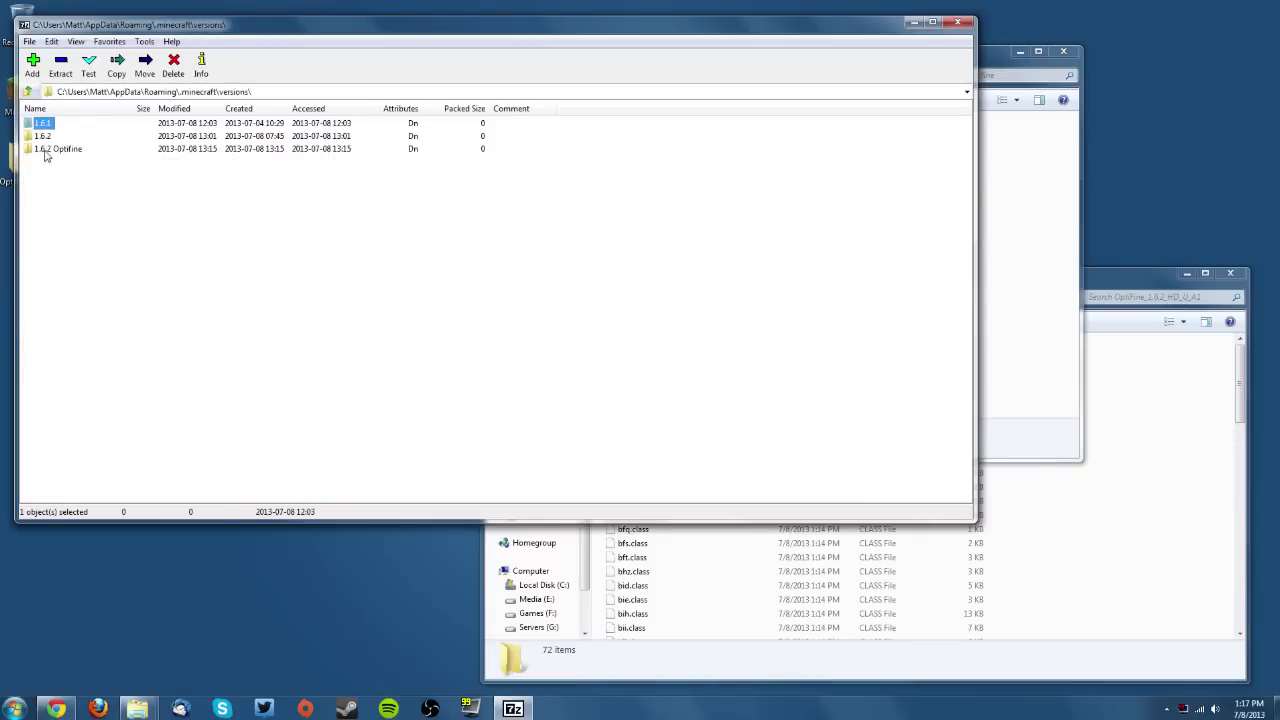
click(50, 150)
double_click(62, 150)
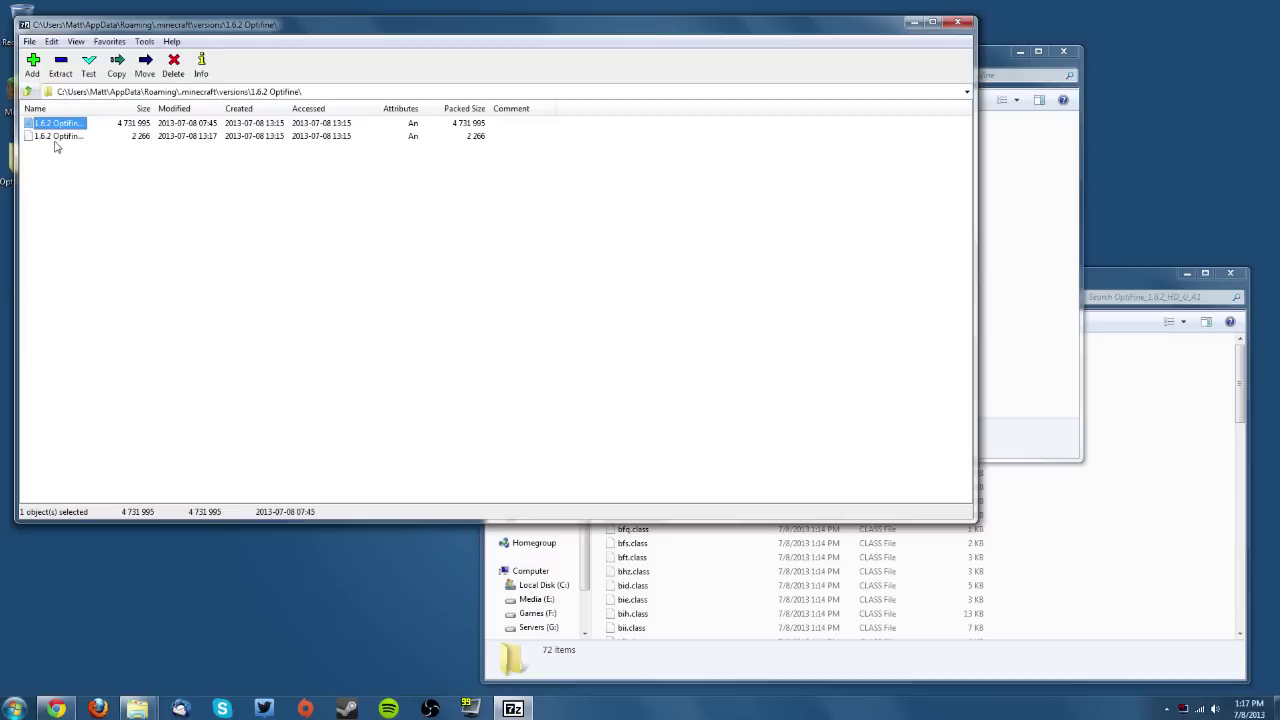
double_click(44, 124)
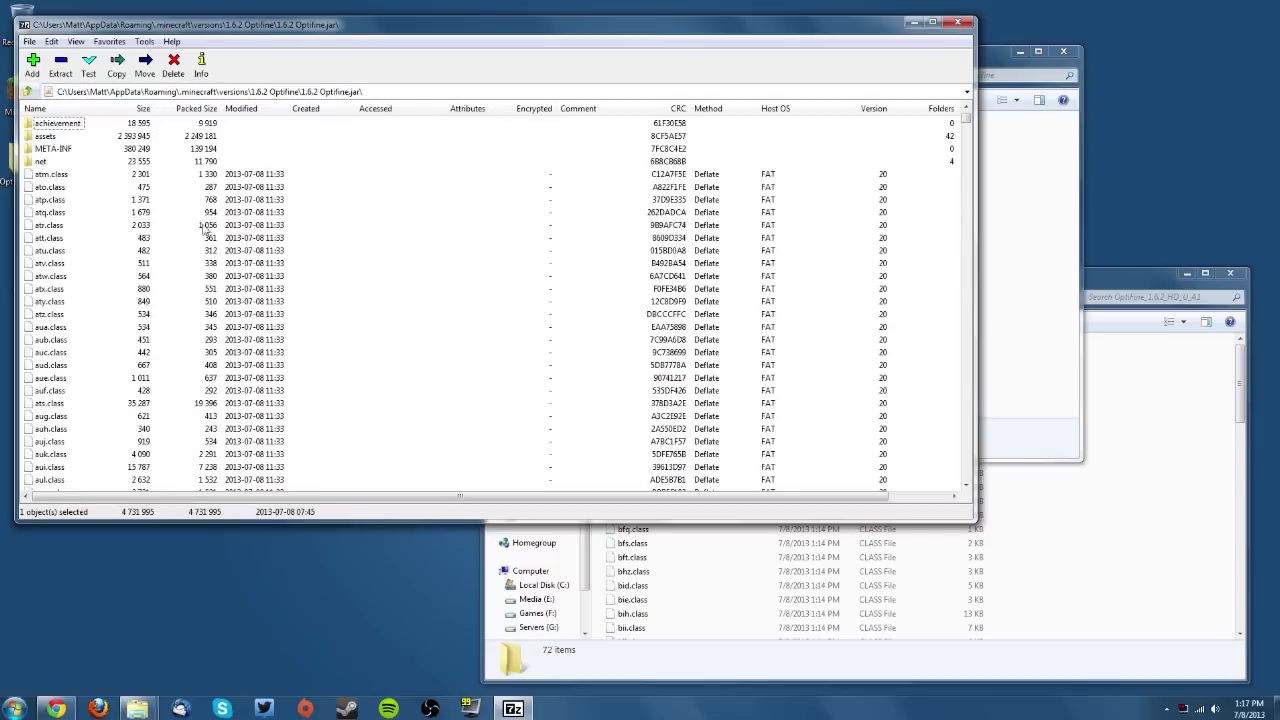
click(1066, 244)
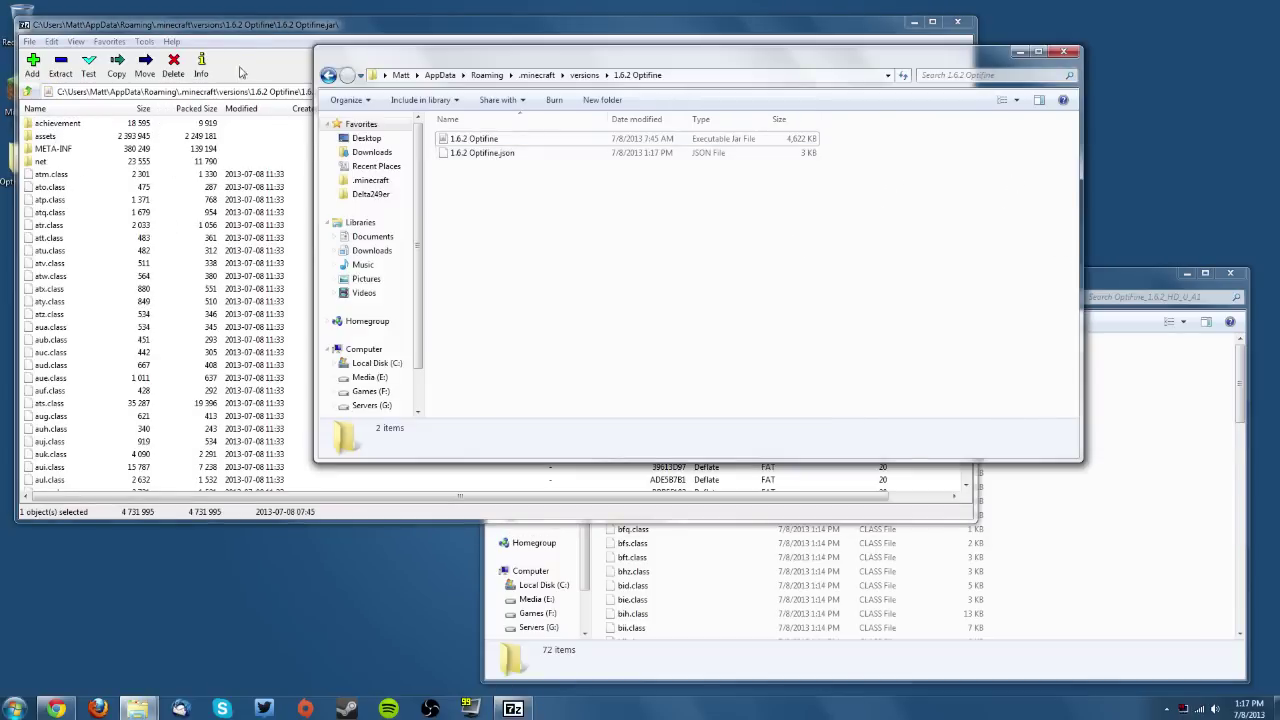
Delete the META-INF folder from the 1.6.2 Optifine.jar archive.
click(213, 37)
click(45, 150)
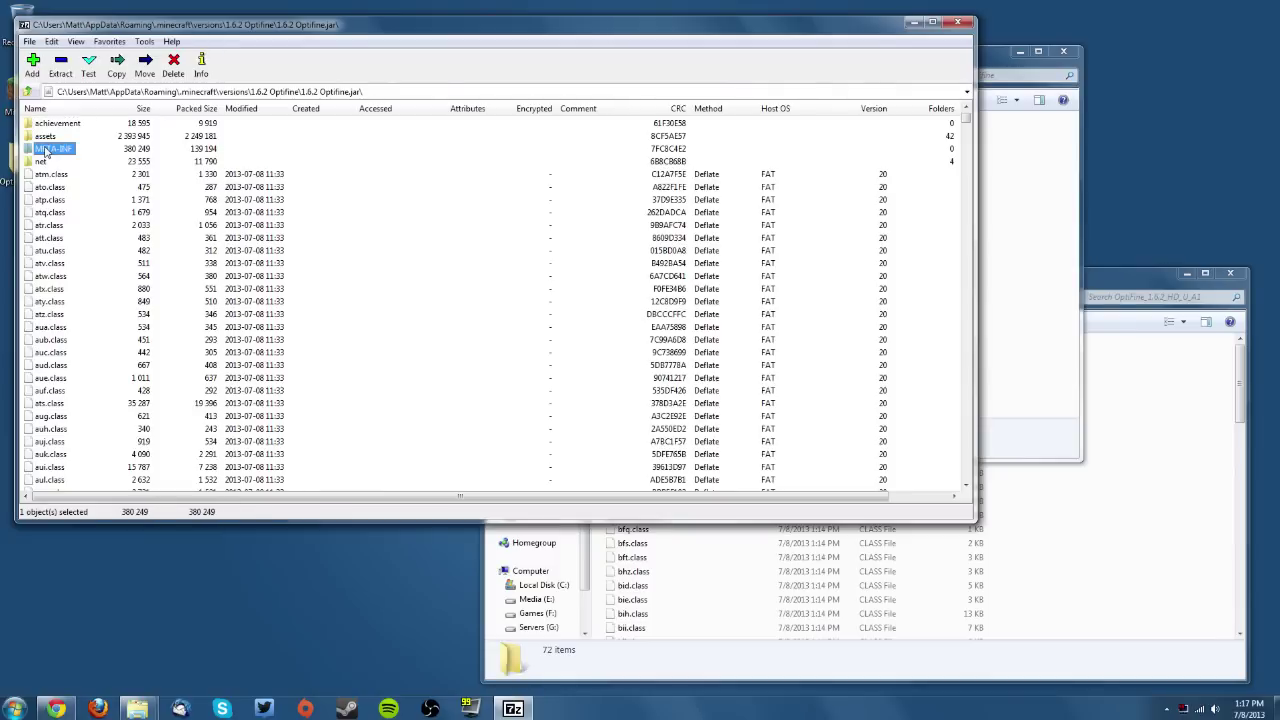
key(Delete)
click(605, 397)
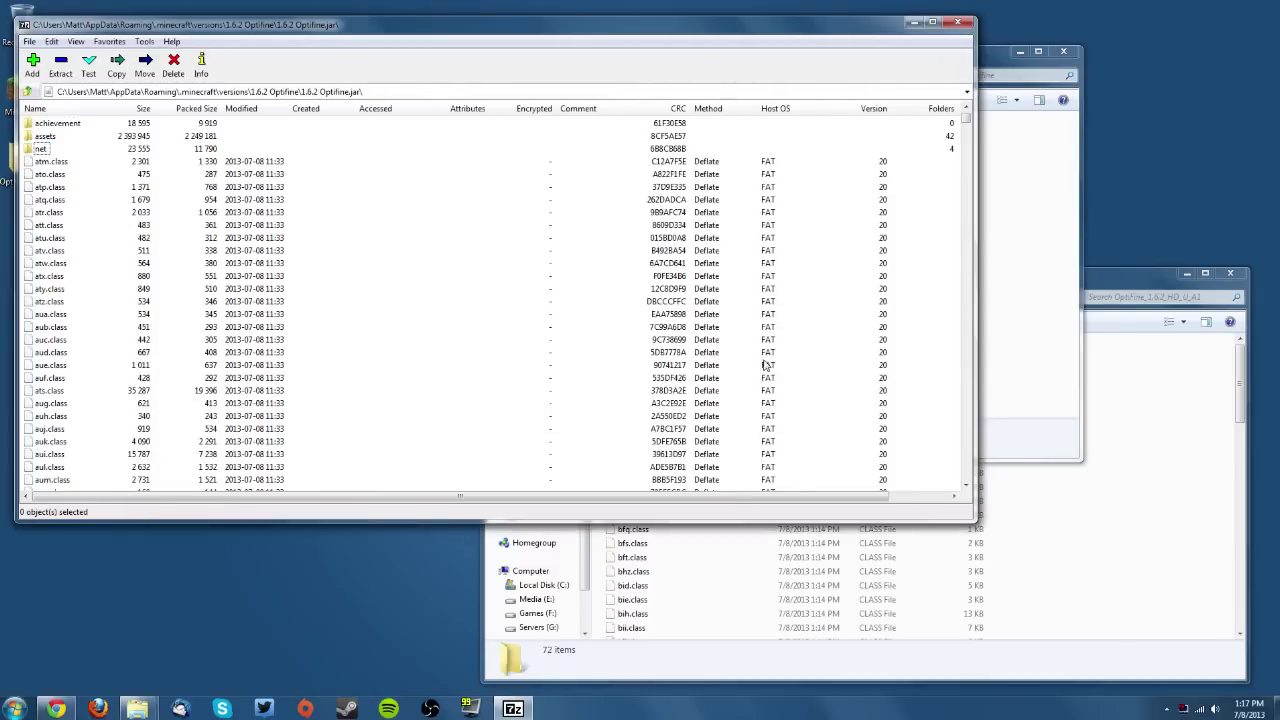
Copy all 72 extracted OptiFine_1.6.2_HD_U_A1 files into the jar archive.
click(1104, 569)
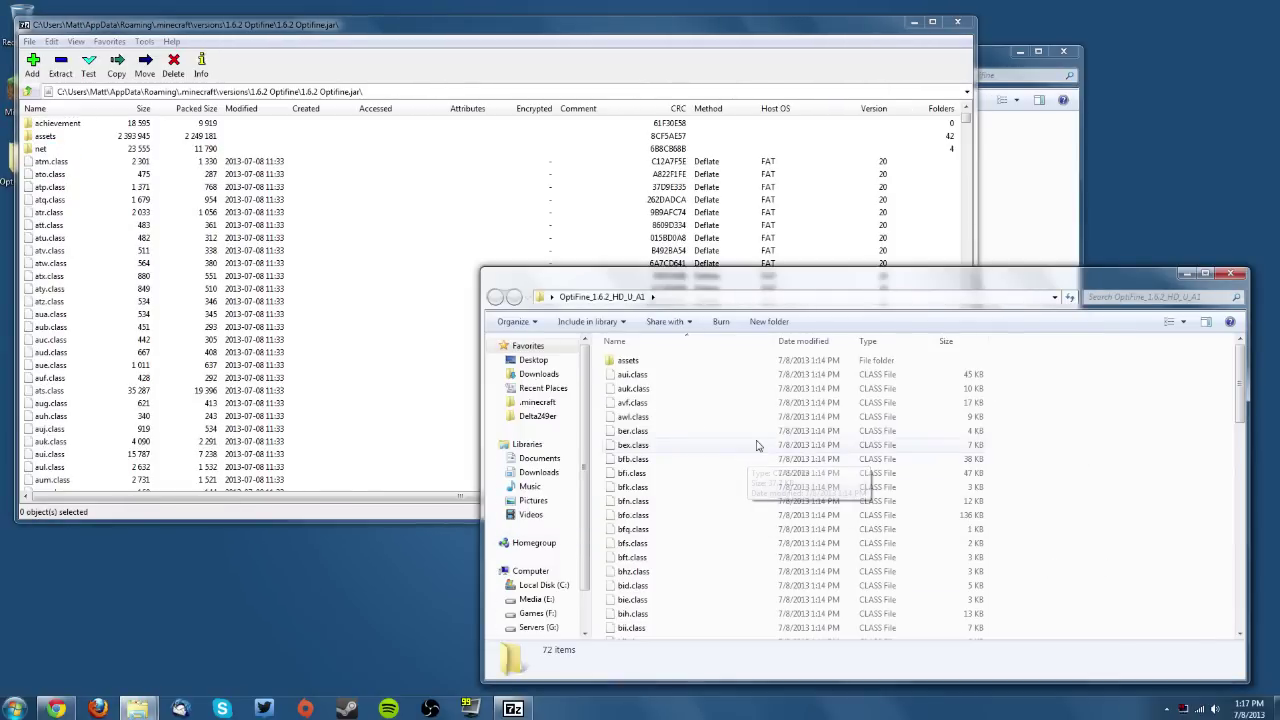
key(ctrl+a)
drag(762, 477, 390, 167)
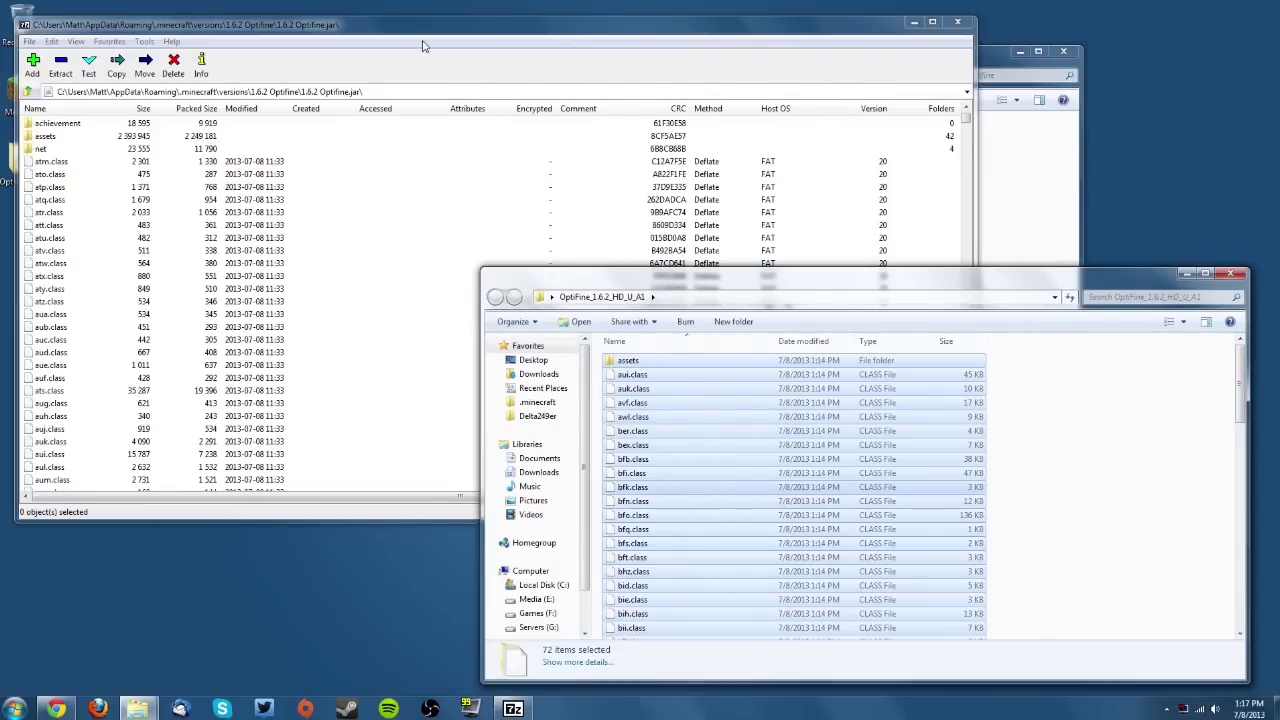
click(617, 404)
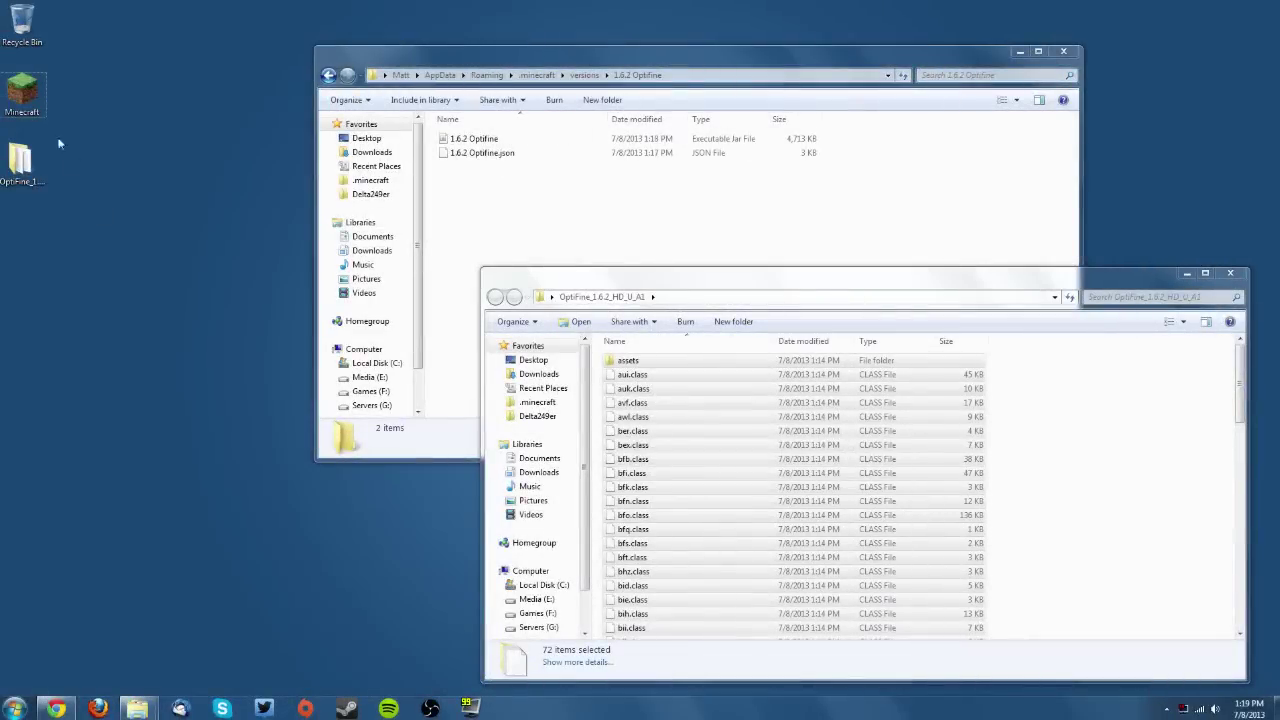
In the Minecraft Launcher, switch the Default profile's version to release 1.6.2 Optifine, save, and play.
double_click(22, 92)
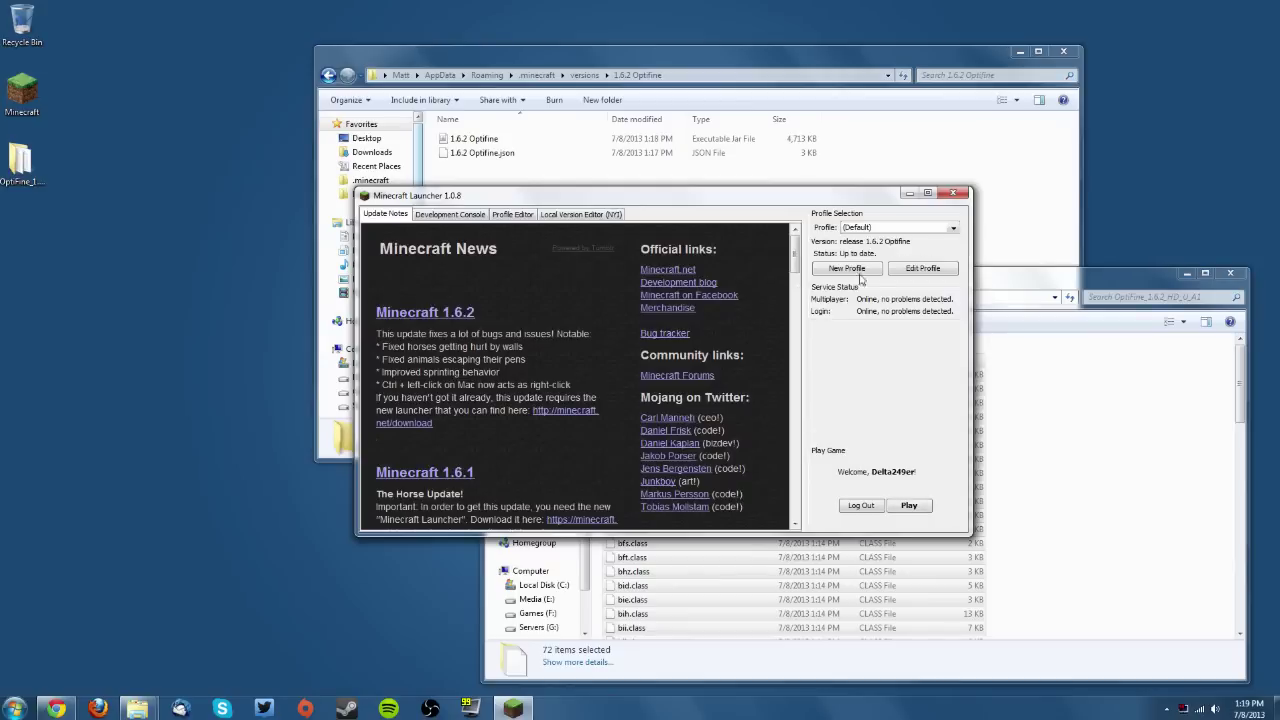
click(914, 270)
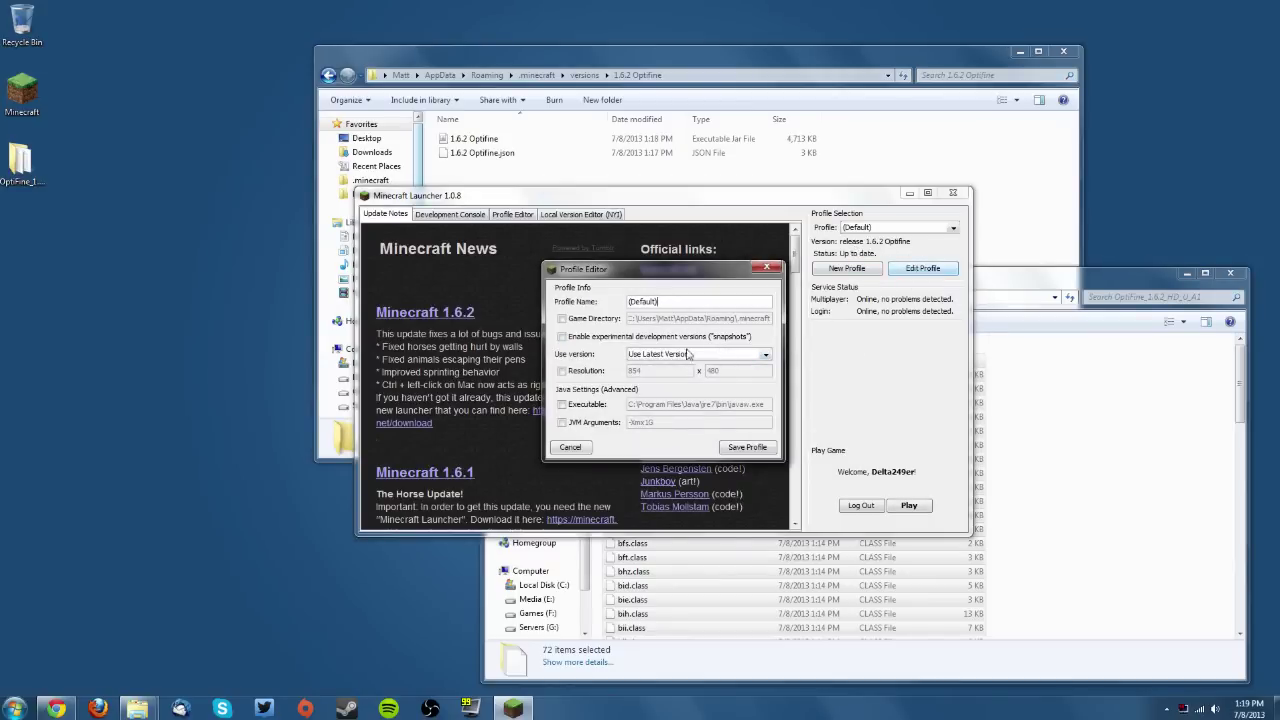
click(666, 355)
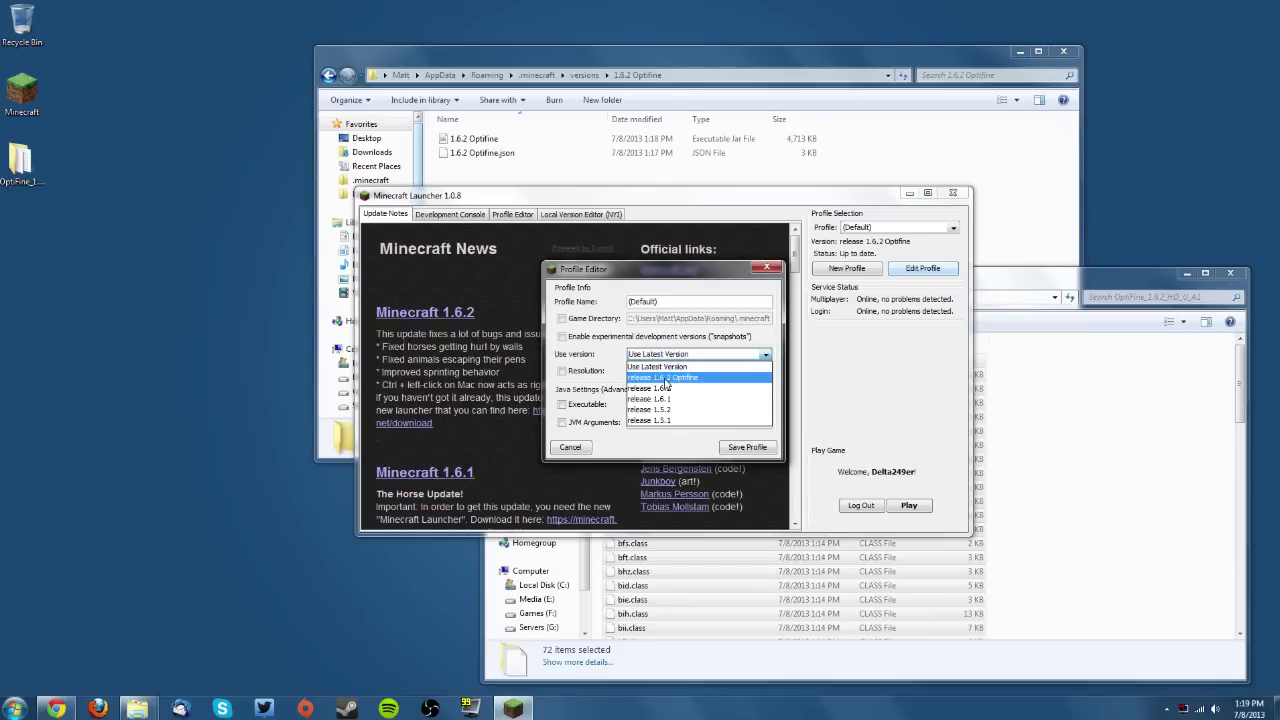
click(680, 377)
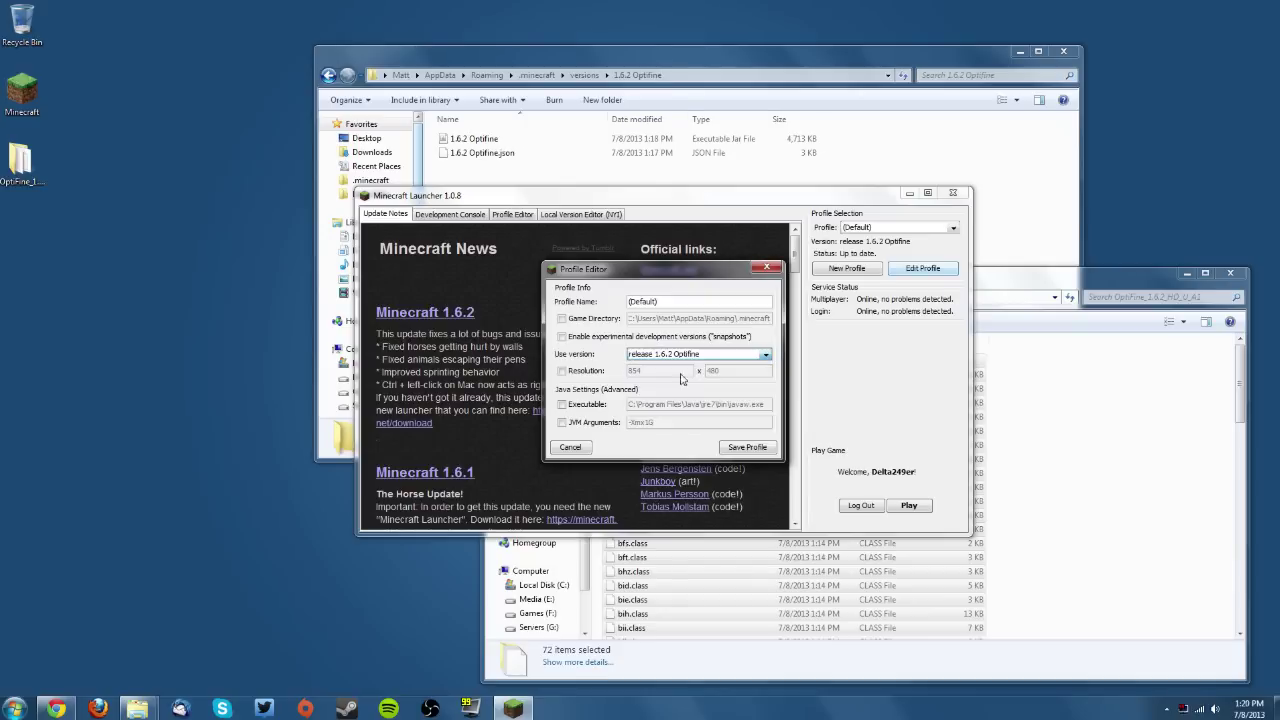
click(747, 447)
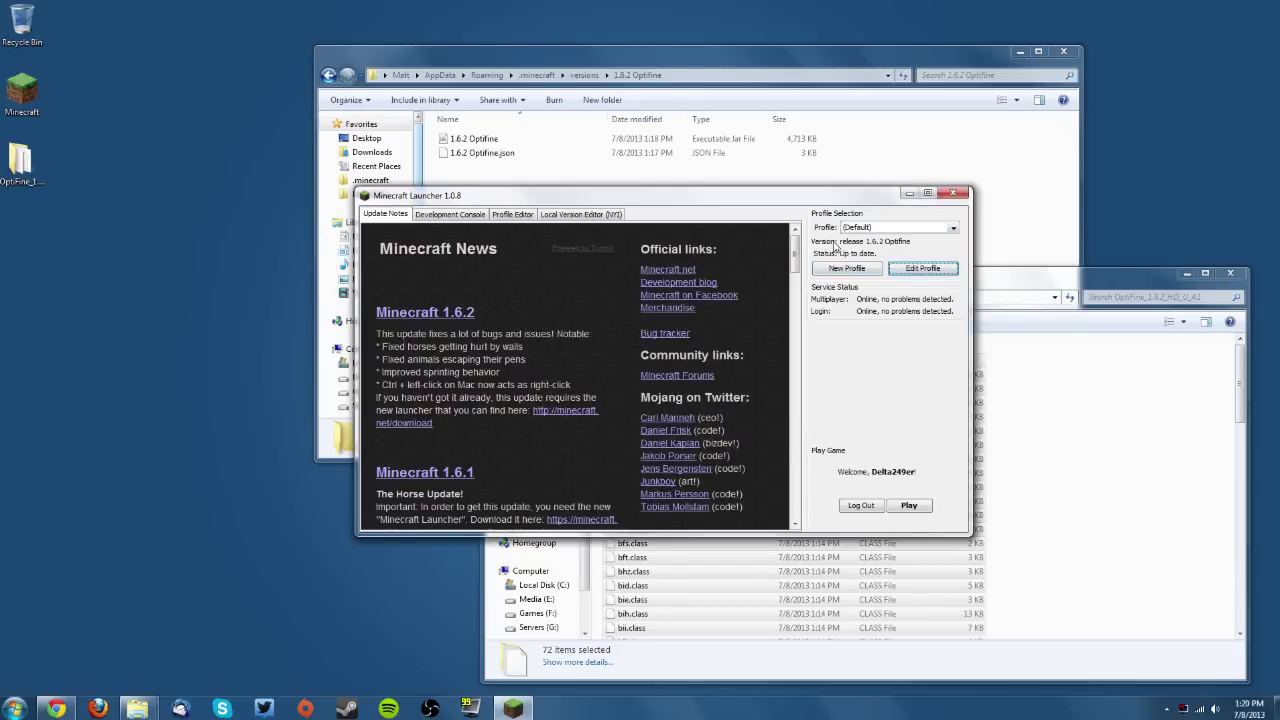
click(909, 505)
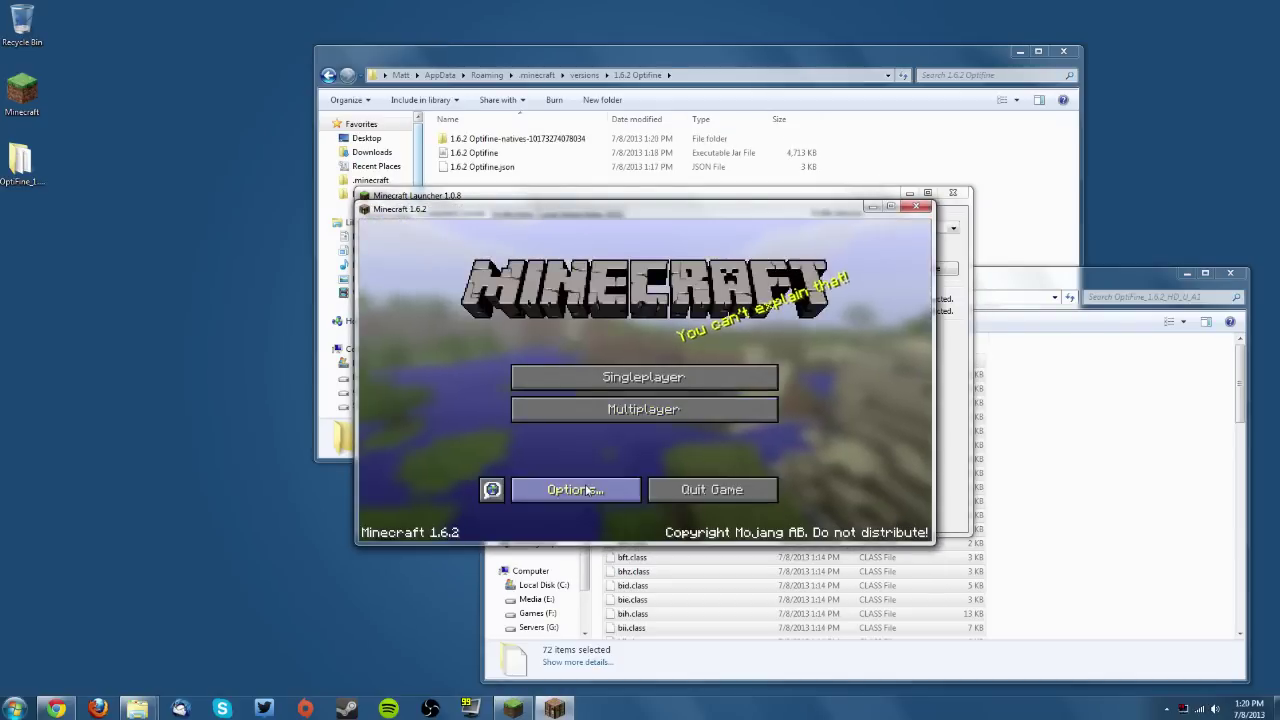
Go from the title screen's Options to Video Settings to view OptiFine's extended options.
click(585, 489)
click(560, 404)
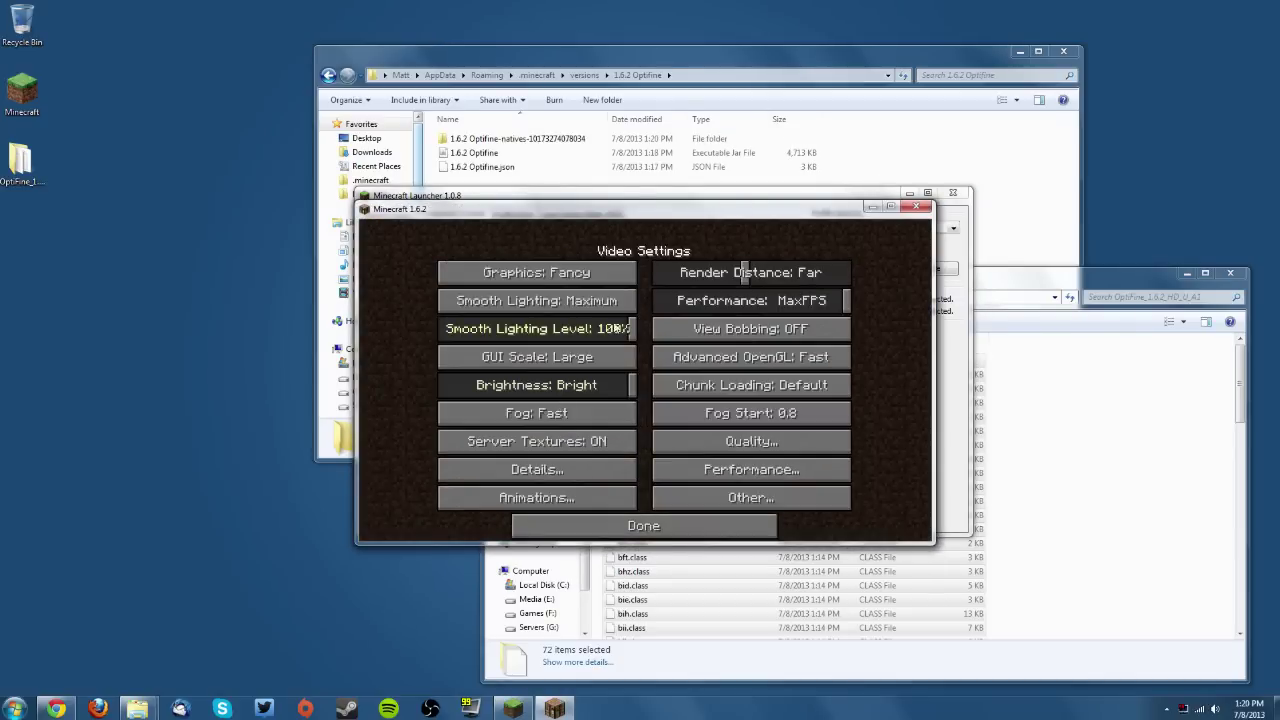